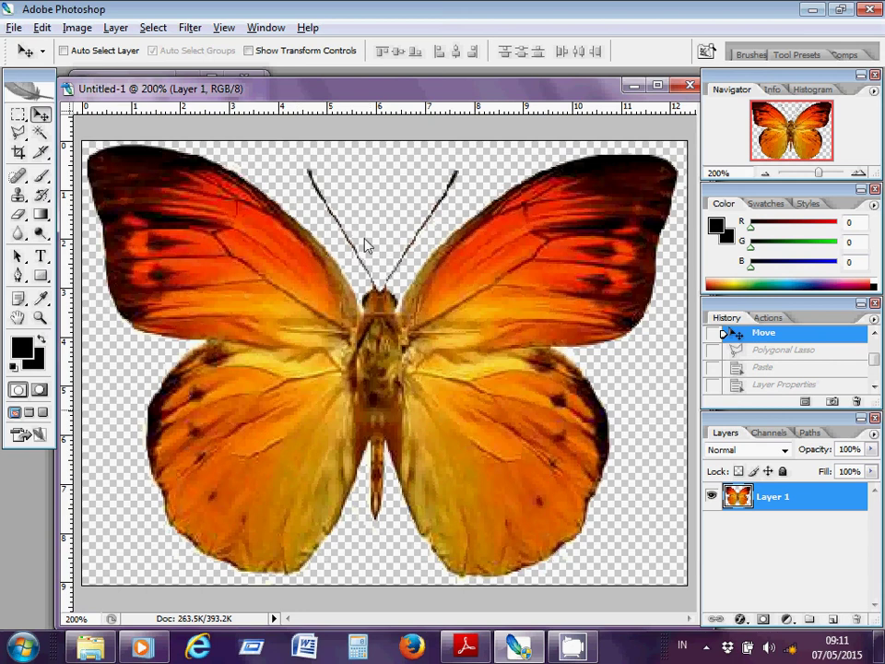
# Step: Select the butterfly's right wing pair with a rectangular Polygonal Lasso outline running straight down along the body's right edge
pyautogui.click(19, 136)
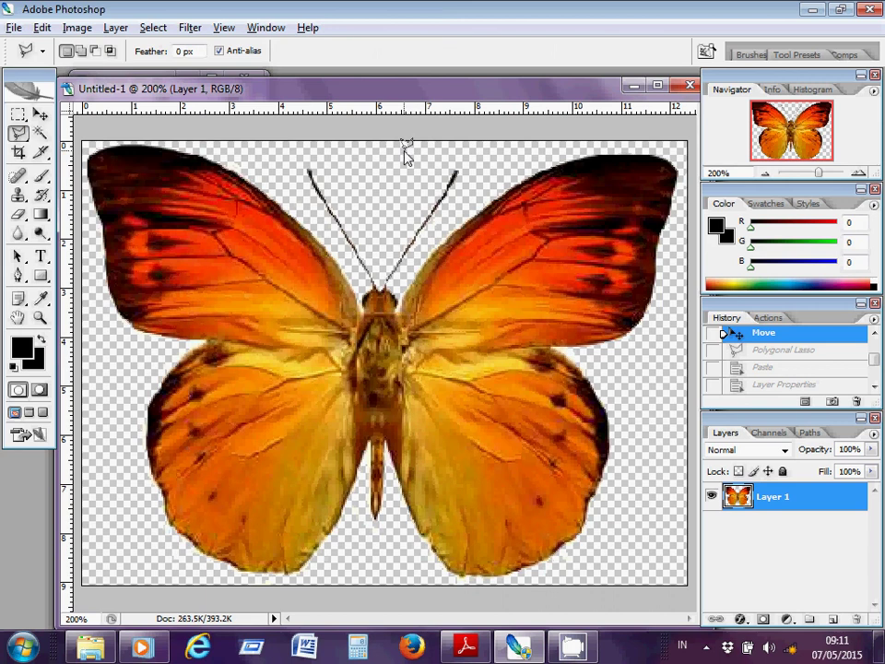
pyautogui.click(403, 148)
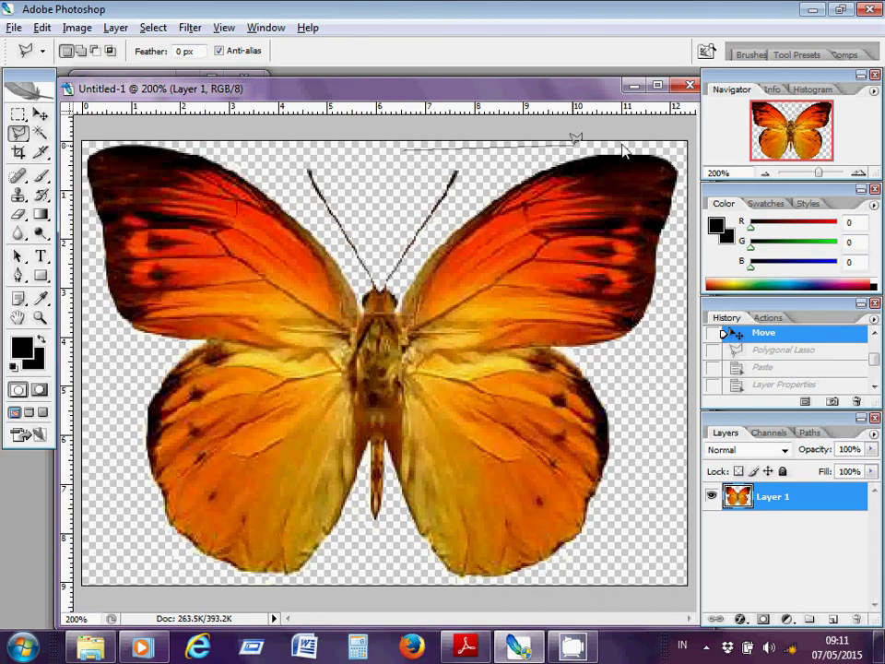
pyautogui.click(683, 148)
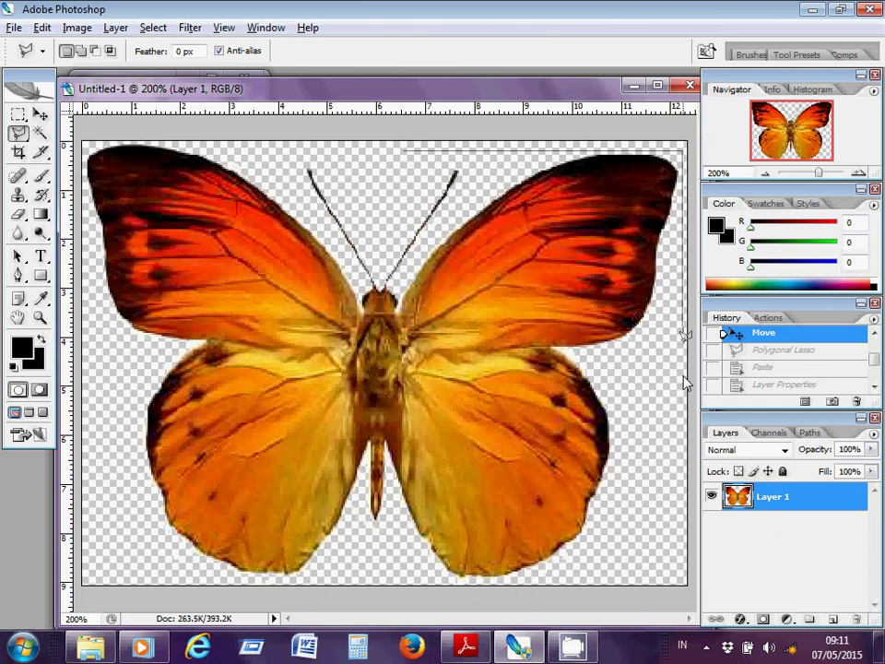
pyautogui.click(682, 581)
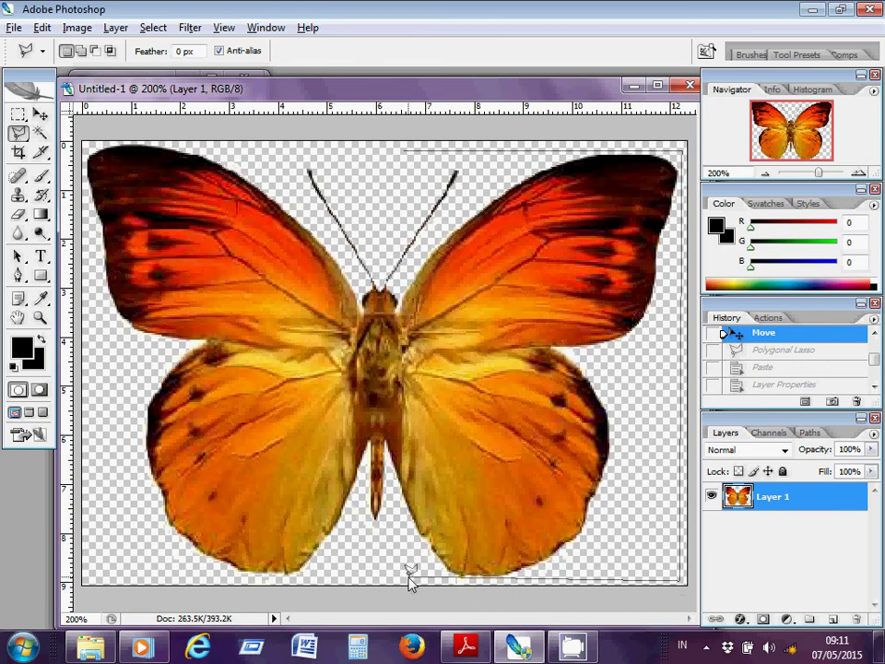
pyautogui.click(409, 580)
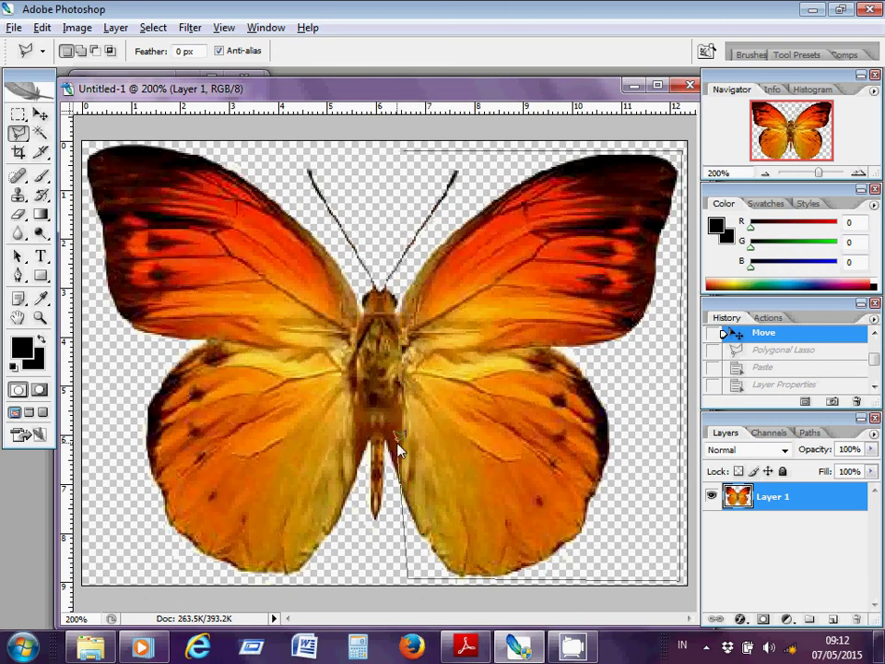
pyautogui.press('BackSpace')
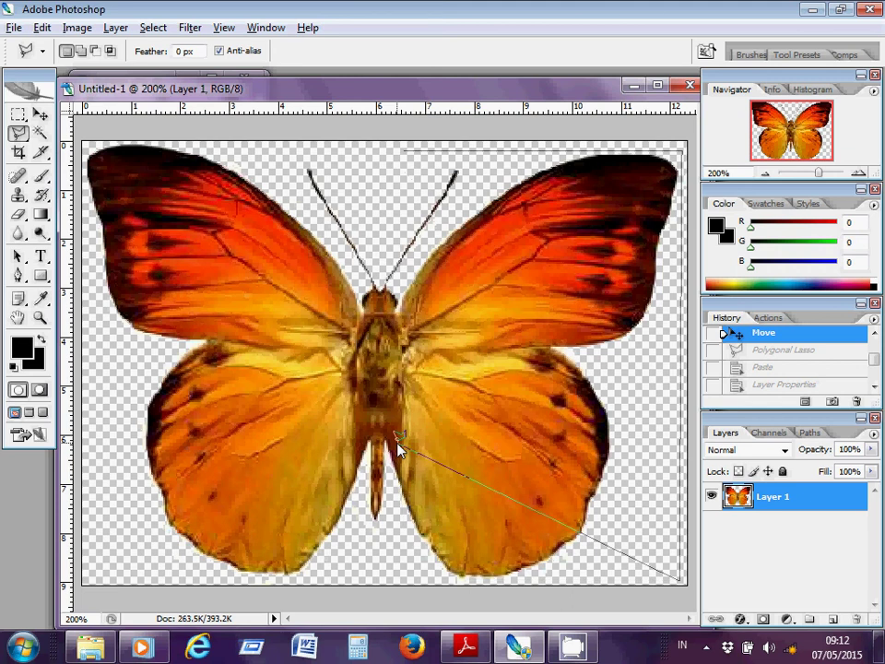
pyautogui.click(394, 581)
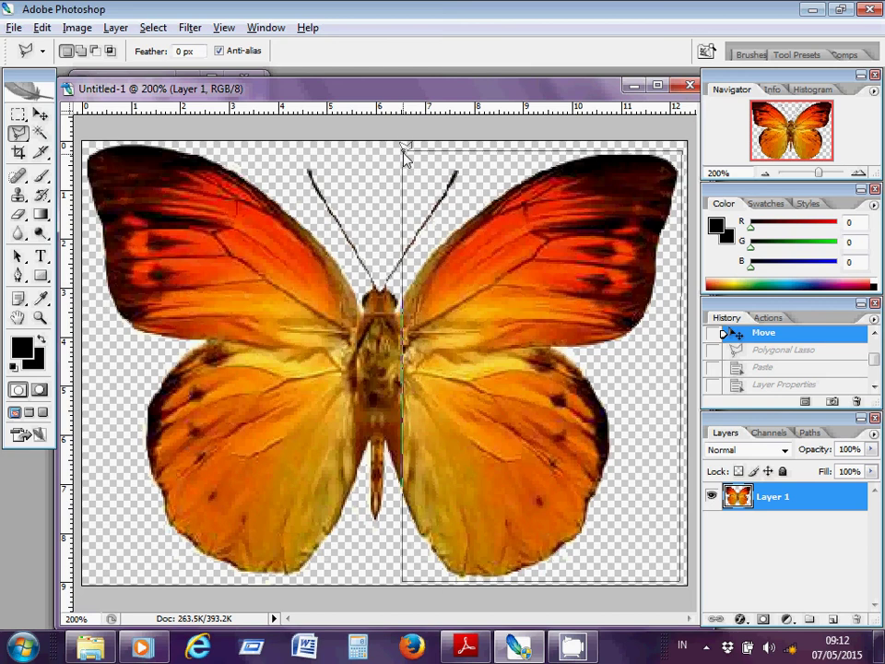
pyautogui.click(405, 152)
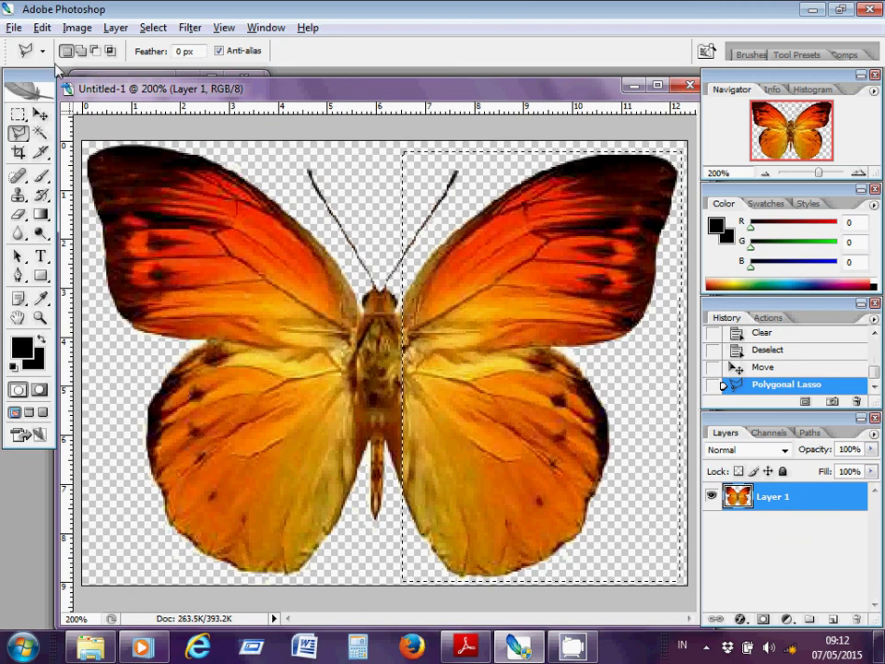
# Step: Cut the selected right wing pair and paste it onto its own layer
pyautogui.click(43, 29)
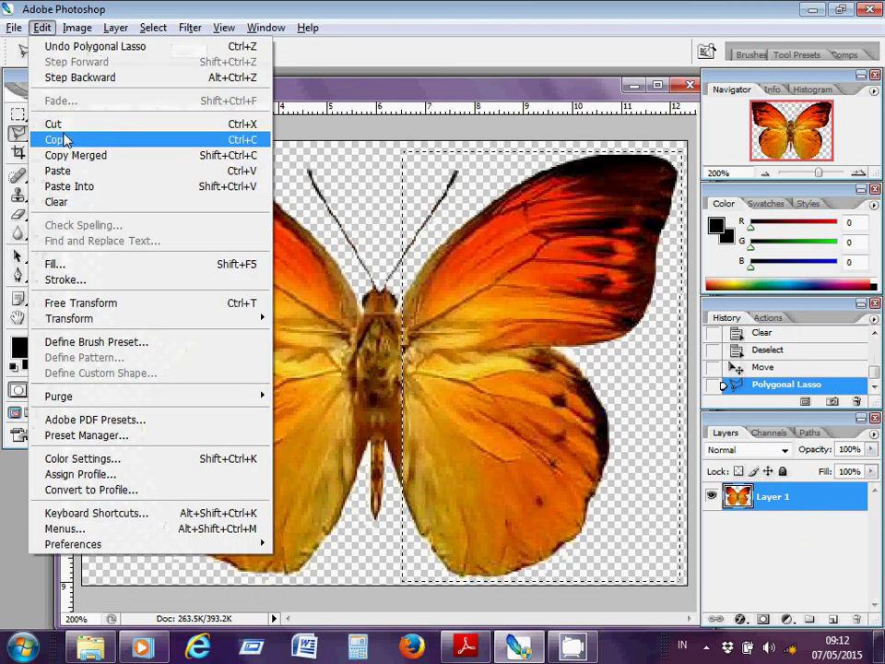
pyautogui.click(67, 127)
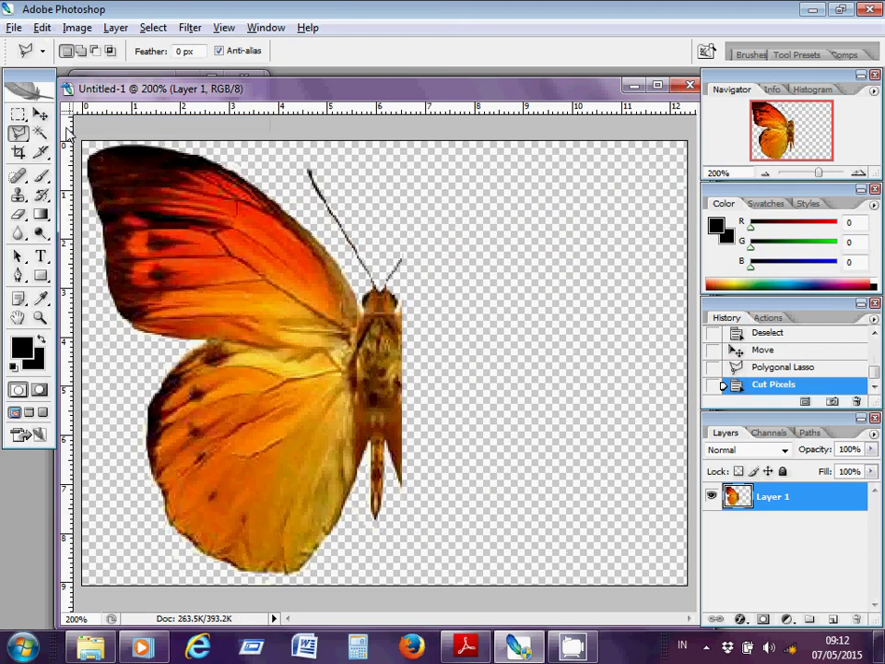
pyautogui.click(42, 31)
pyautogui.click(64, 171)
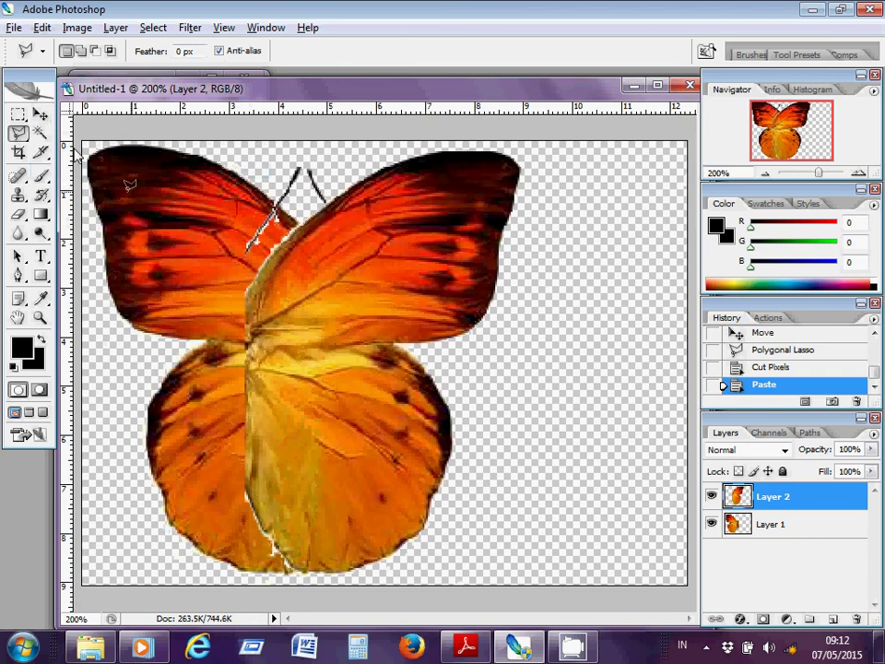
# Step: Move the pasted right wing pair horizontally until its cut edge sits against the body's right edge
pyautogui.click(39, 114)
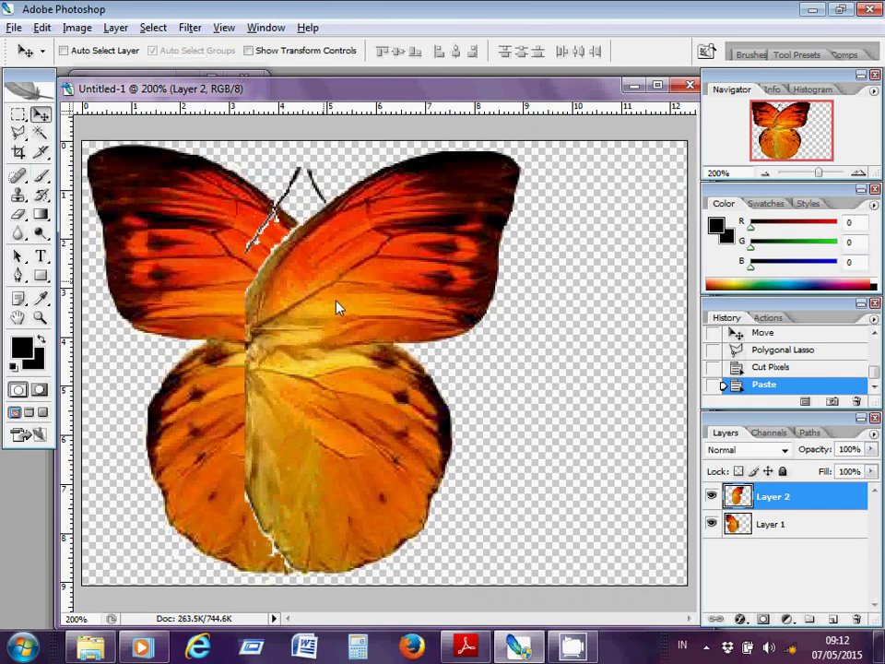
pyautogui.moveTo(369, 315); pyautogui.dragTo(492, 306)
pyautogui.press('Right')
pyautogui.press('Right')
pyautogui.press('Right')
pyautogui.press('Right')
pyautogui.press('Right')
pyautogui.press('Right')
pyautogui.press('Right')
pyautogui.press('Right')
pyautogui.press('Right')
pyautogui.press('Right')
pyautogui.press('Right')
pyautogui.press('Right')
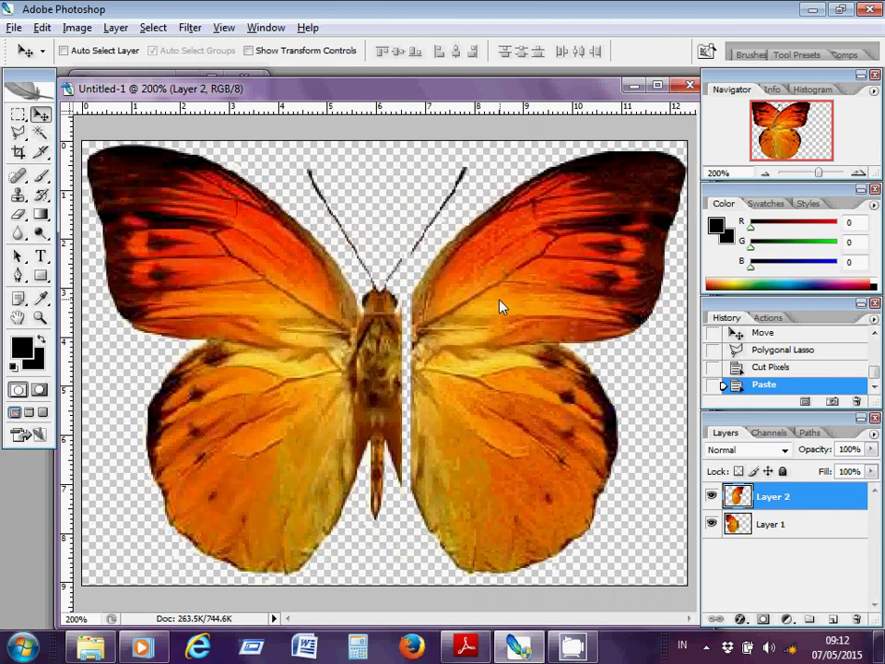
pyautogui.press('Left')
pyautogui.press('Left')
pyautogui.press('Left')
pyautogui.press('Left')
pyautogui.press('Left')
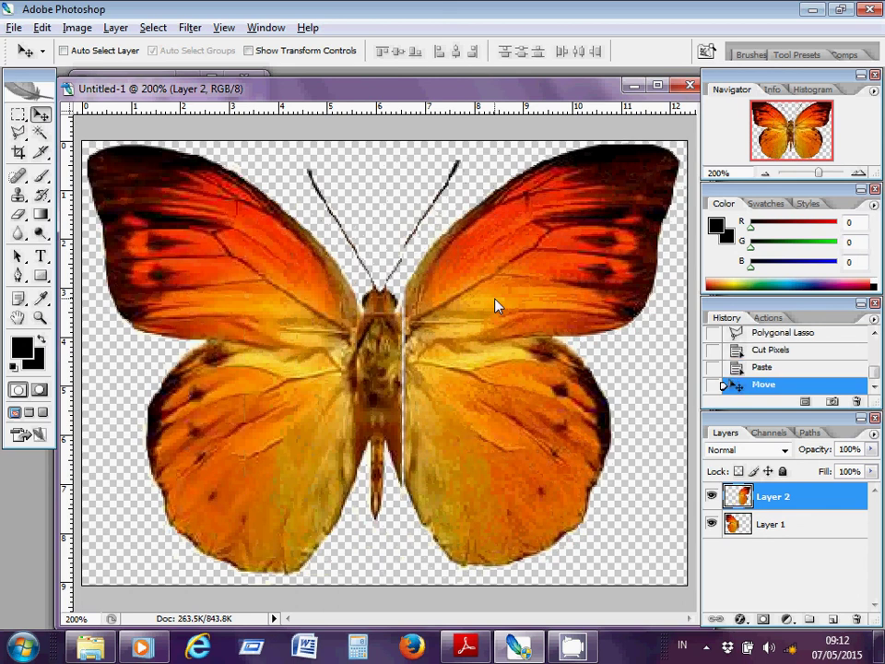
# Step: Nudge the right wing pair vertically until its antenna and wing root line up with the body half
pyautogui.press('Up')
pyautogui.press('Up')
pyautogui.press('Up')
pyautogui.press('Up')
pyautogui.press('Up')
pyautogui.press('Down')
pyautogui.press('Down')
pyautogui.press('Down')
pyautogui.press('Down')
pyautogui.press('Down')
pyautogui.press('Down')
pyautogui.press('Down')
pyautogui.press('Down')
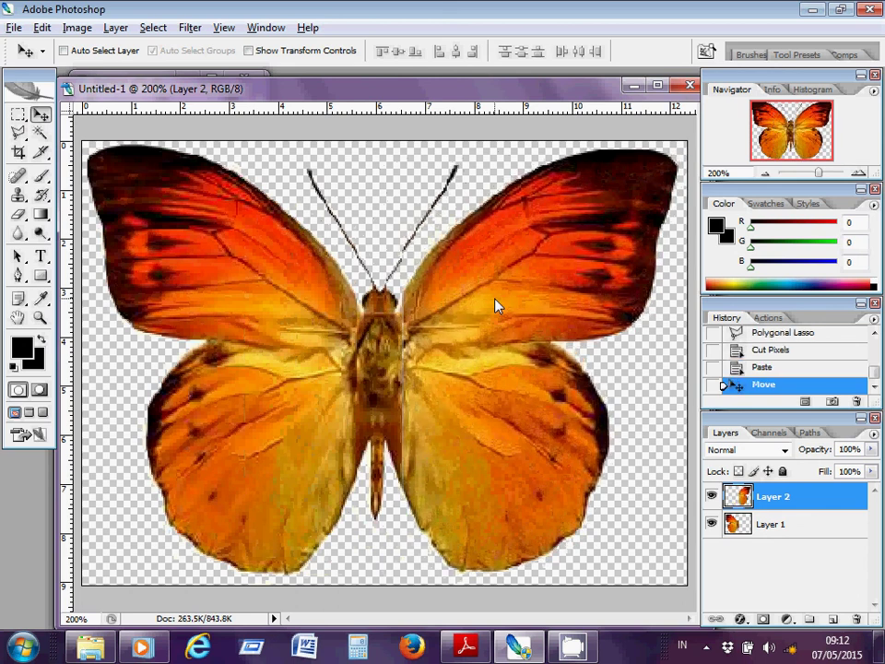
pyautogui.press('Down')
pyautogui.press('Down')
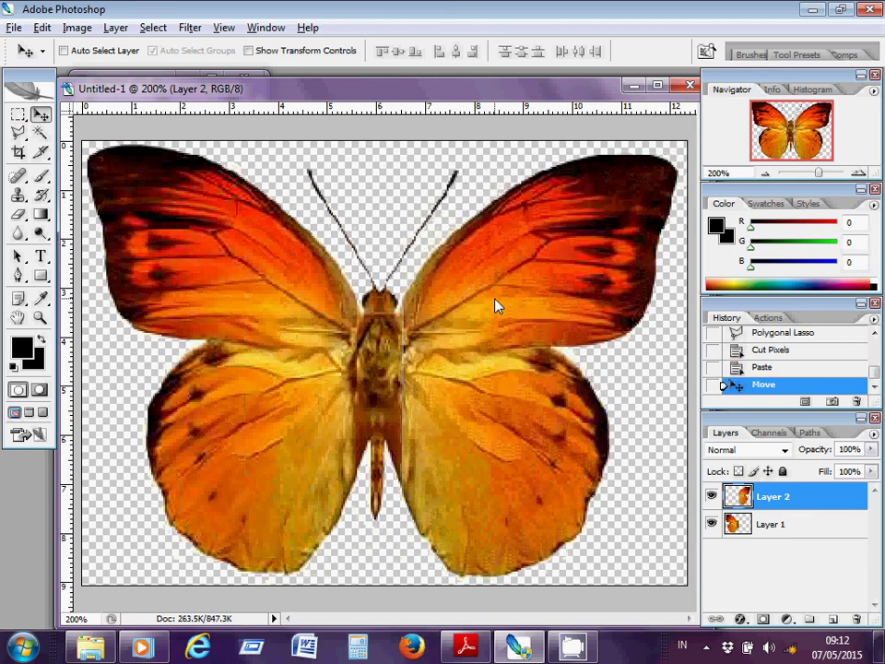
pyautogui.press('Down')
pyautogui.press('Left')
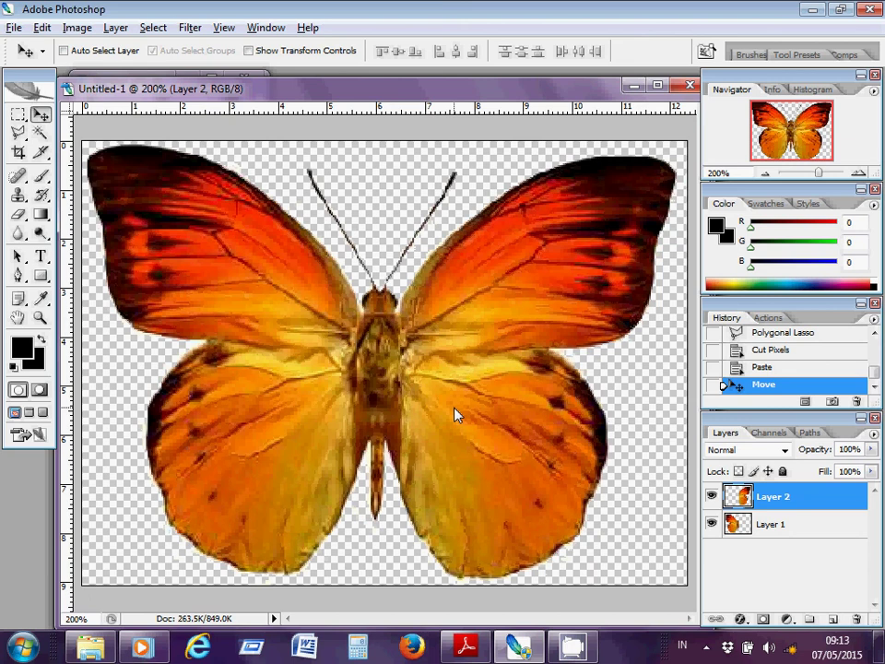
# Step: Fine-tune the right wing pair's horizontal position so its cut edge meets the body, checking Layer 2 by toggling its visibility
pyautogui.press('Right')
pyautogui.press('Right')
pyautogui.press('Right')
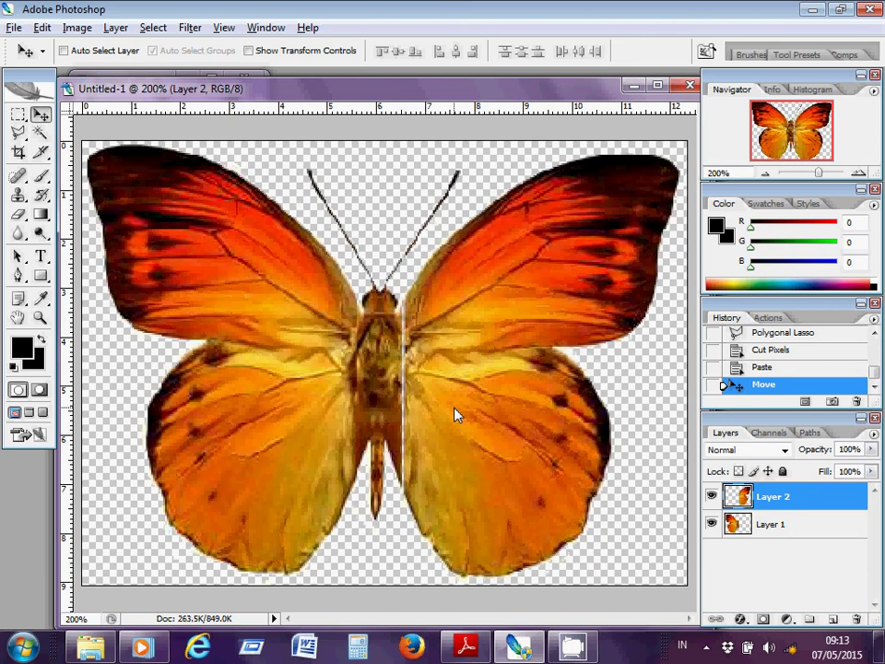
pyautogui.press('Left')
pyautogui.press('Left')
pyautogui.press('Right')
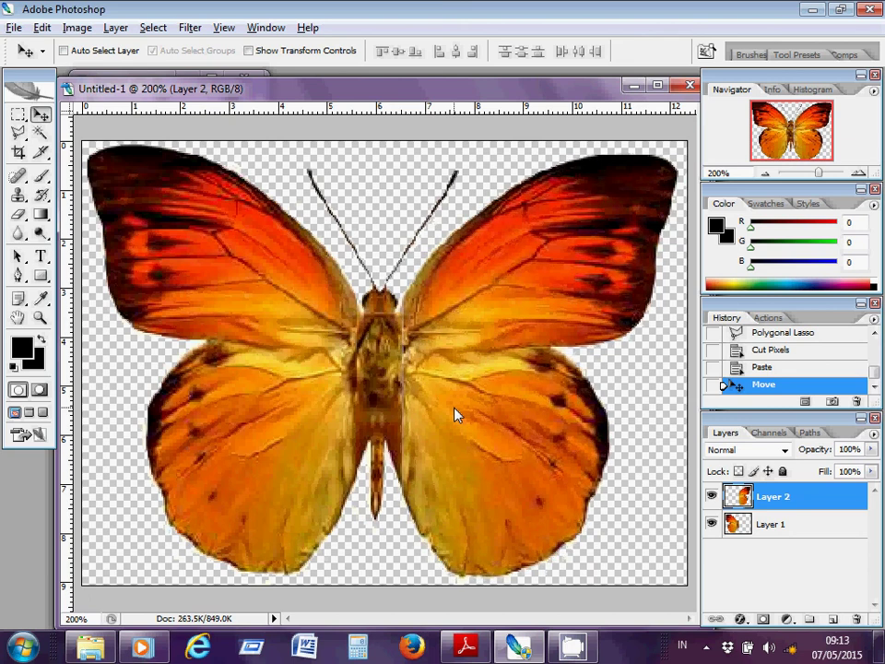
pyautogui.press('Left')
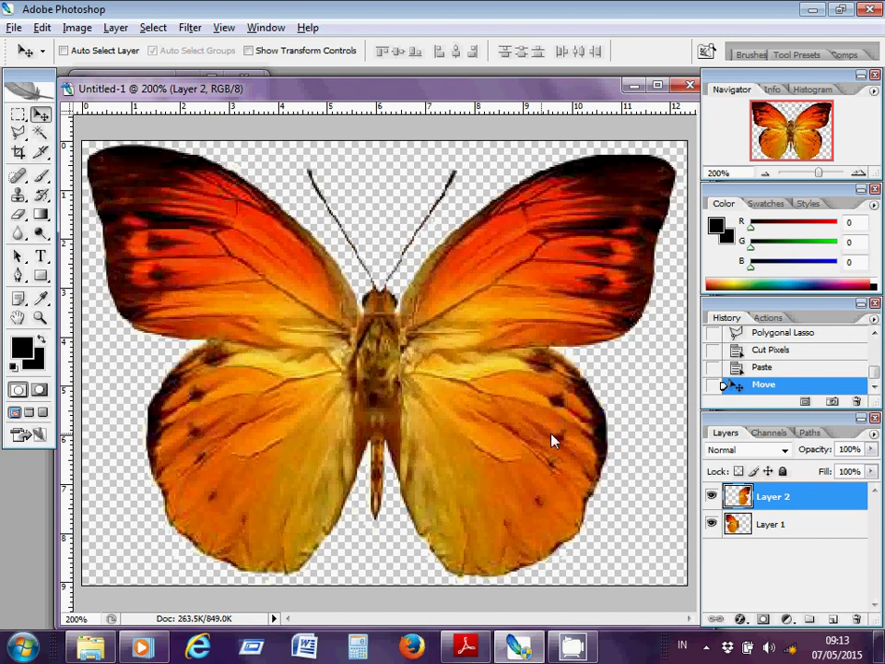
pyautogui.click(715, 497)
pyautogui.click(715, 497)
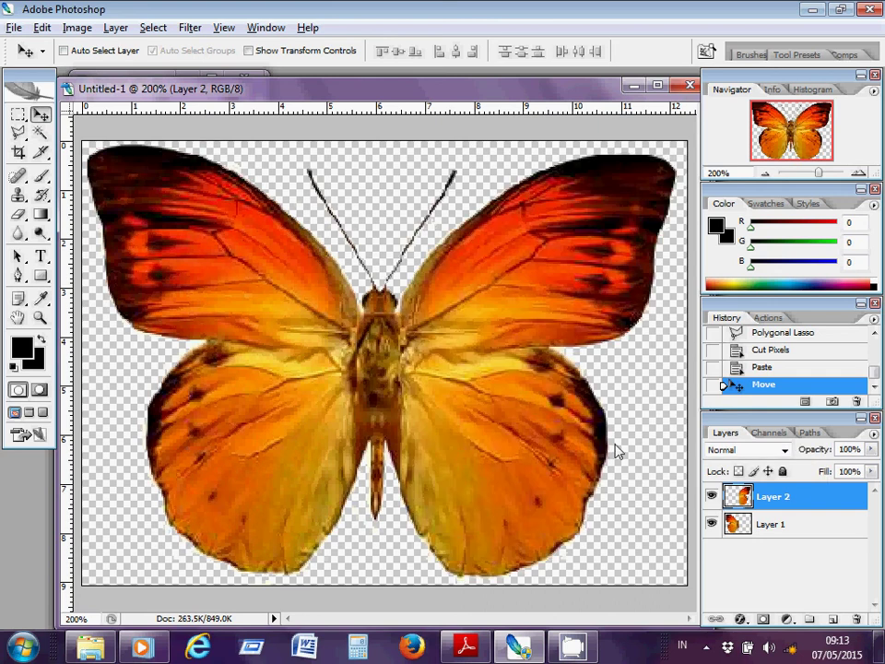
pyautogui.press('Right')
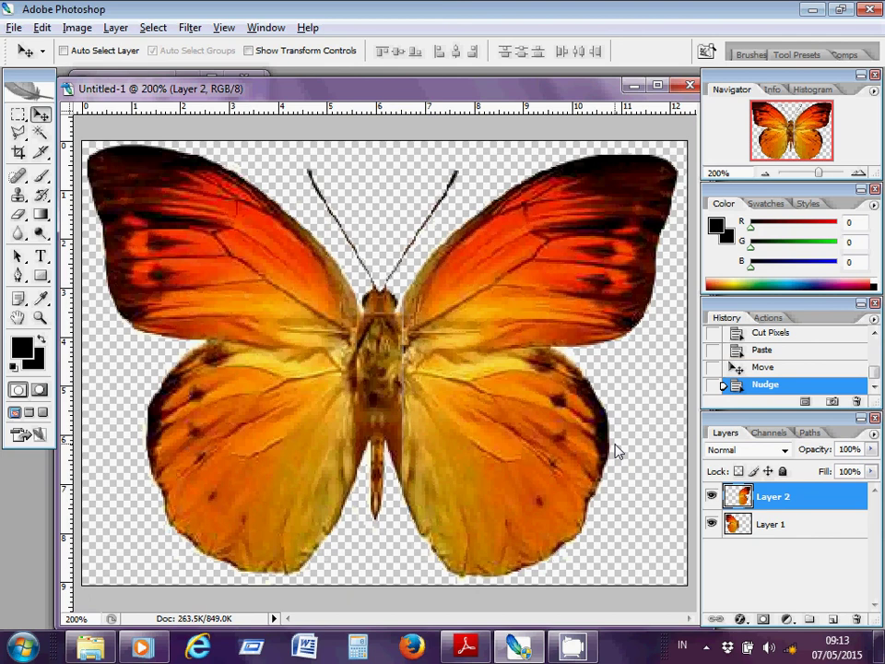
# Step: Test the two halves separately by nudging Layer 1 slightly and sliding Layer 2's wings left over the body and back
pyautogui.click(737, 528)
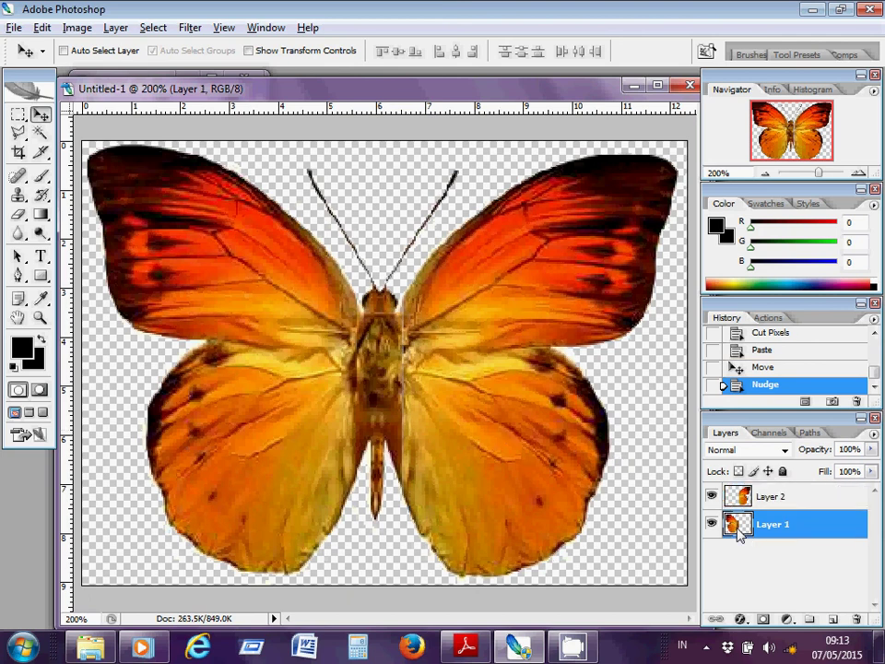
pyautogui.press('Left')
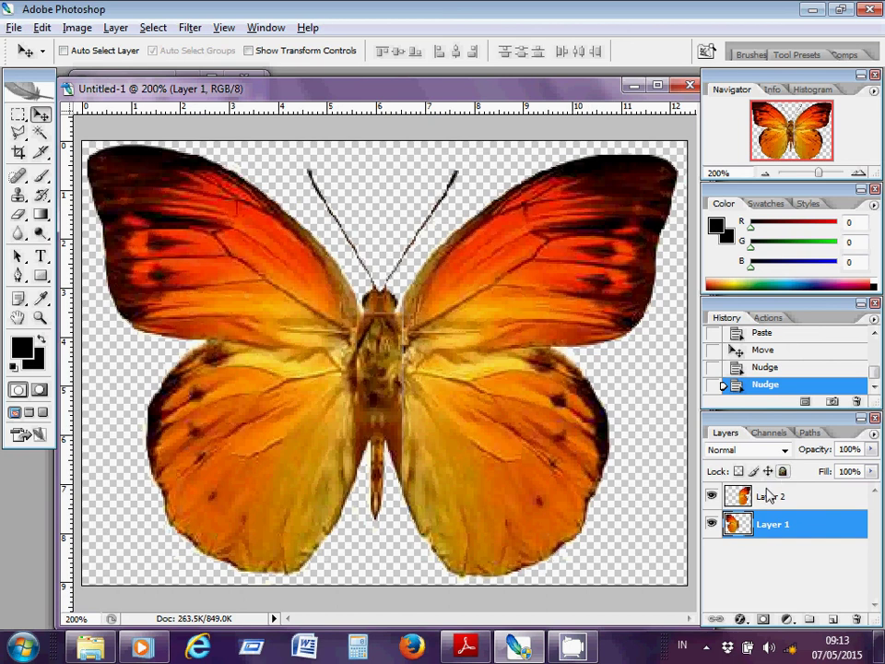
pyautogui.click(766, 496)
pyautogui.press('Left')
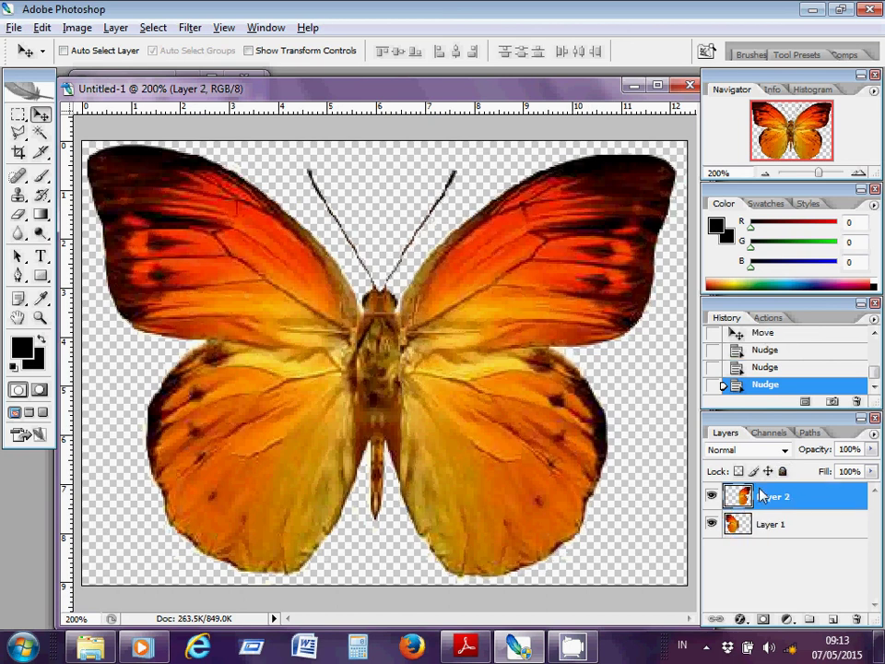
pyautogui.press('Left')
pyautogui.press('Left')
pyautogui.press('Left')
pyautogui.press('Left')
pyautogui.press('Left')
pyautogui.press('Left')
pyautogui.press('Left')
pyautogui.press('Left')
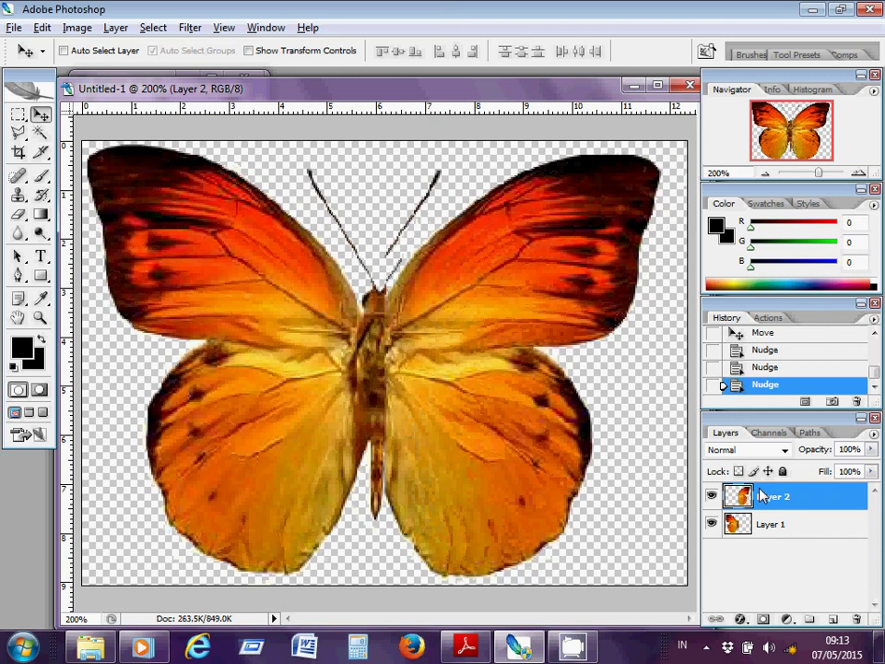
pyautogui.press('Right')
pyautogui.press('Right')
pyautogui.press('Right')
pyautogui.press('Right')
pyautogui.press('Right')
pyautogui.press('Right')
pyautogui.press('Right')
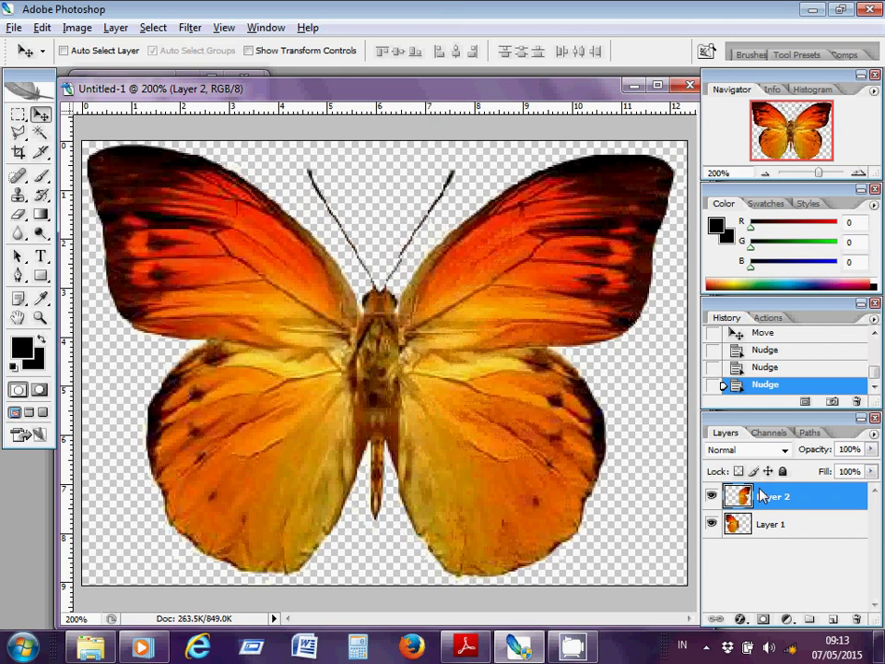
pyautogui.press('Right')
pyautogui.press('Right')
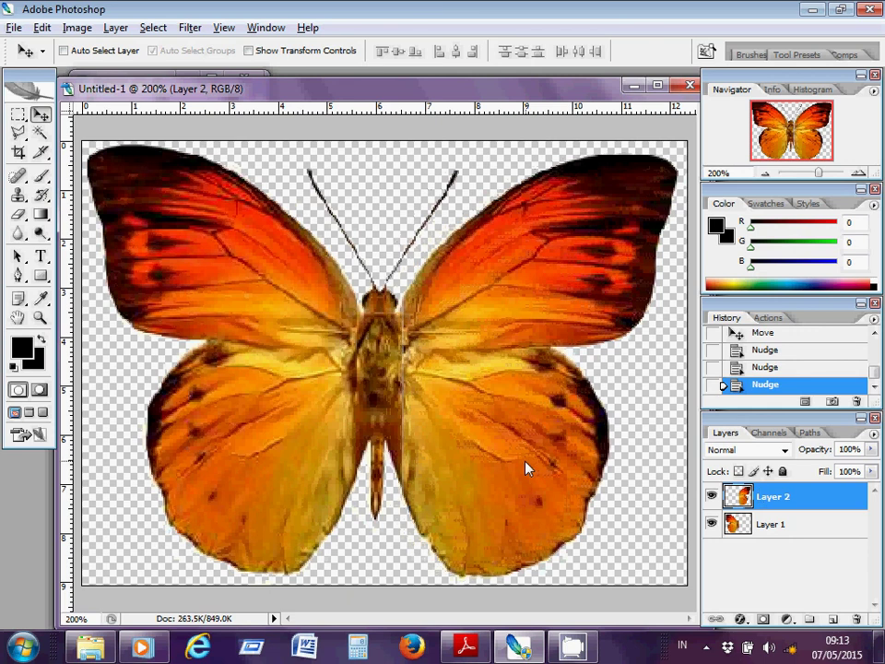
# Step: Shift Layer 2's wings back and forth in small nudges and realign them with the body's right edge
pyautogui.press('Left')
pyautogui.press('Left')
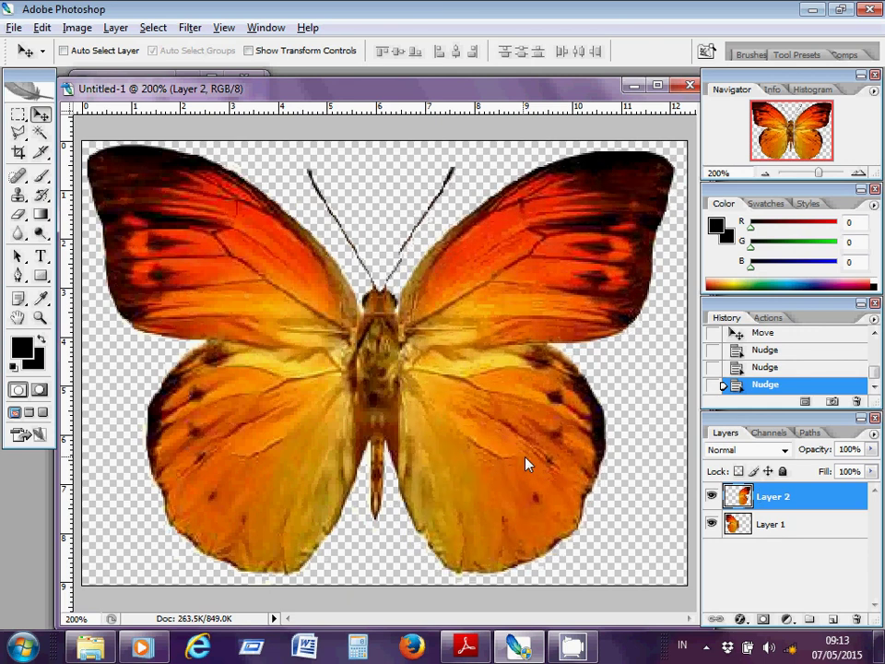
pyautogui.press('Right')
pyautogui.press('Right')
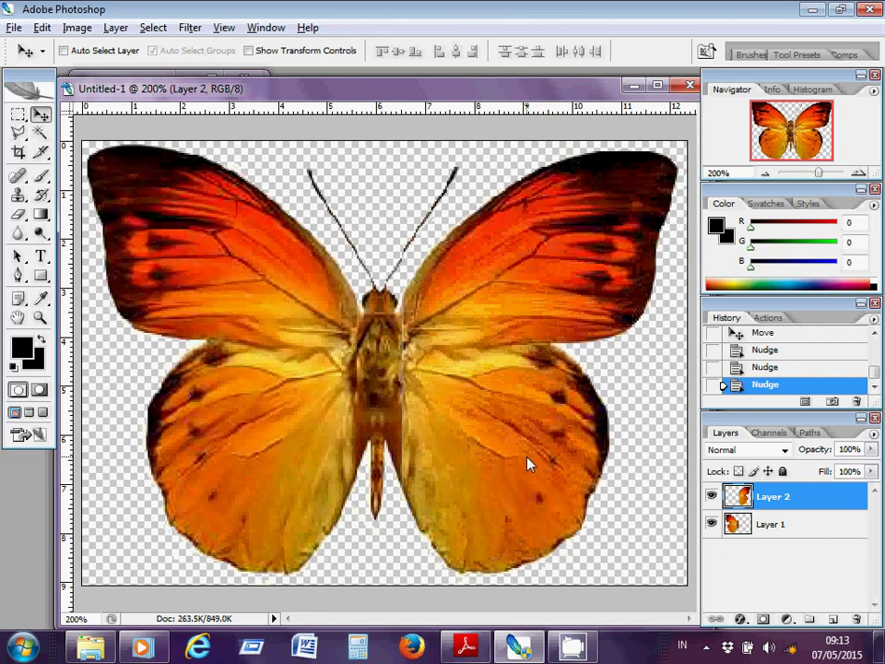
pyautogui.press('Left')
pyautogui.press('Left')
pyautogui.press('Right')
pyautogui.press('Right')
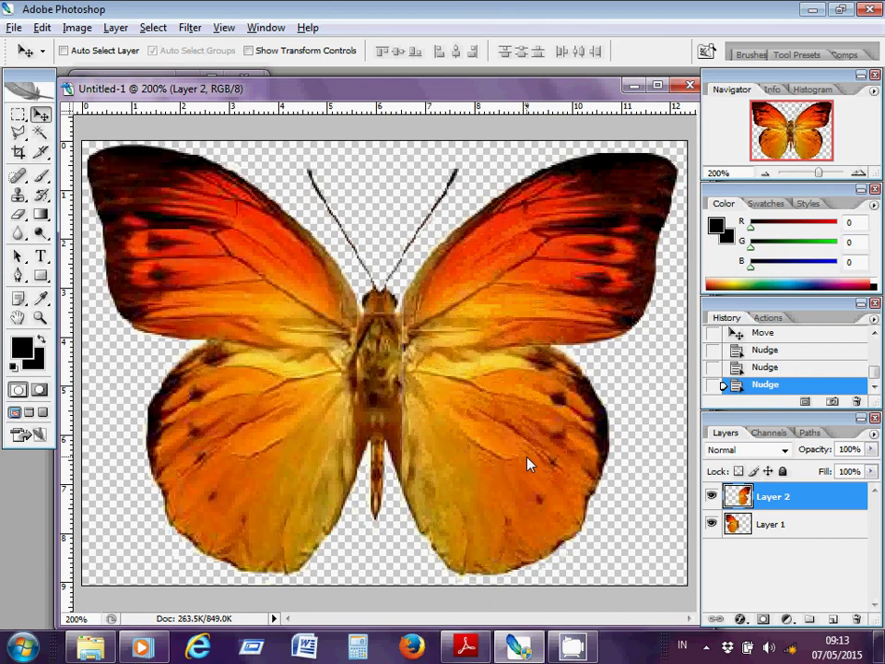
pyautogui.press('Left')
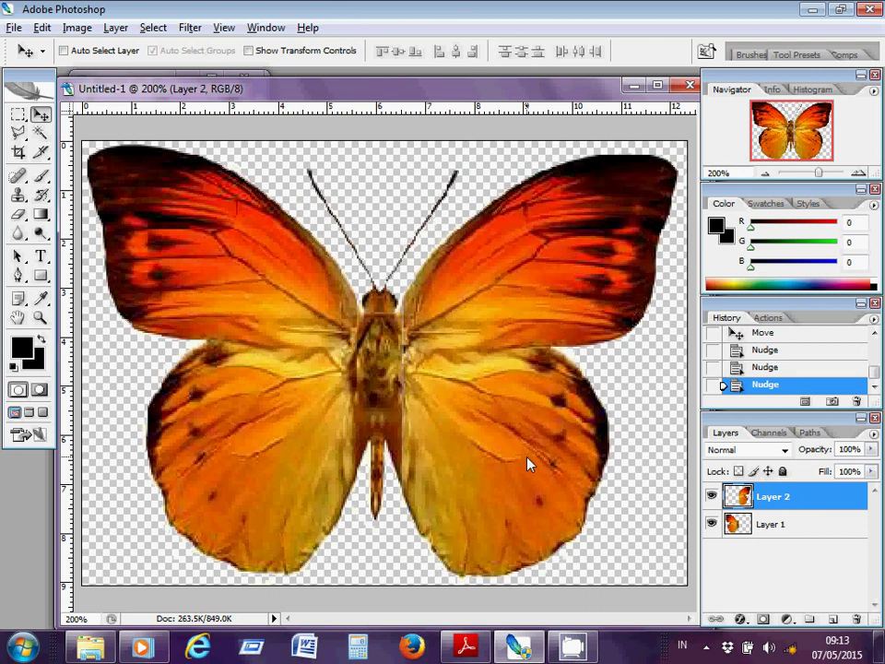
# Step: Make Layer 1, holding the left wings and body, the active layer
pyautogui.click(750, 532)
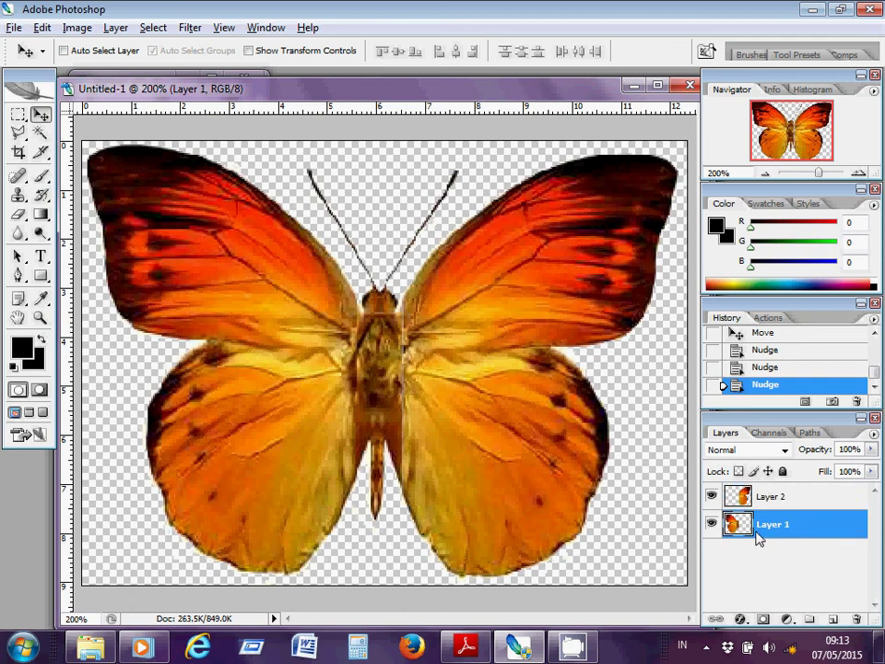
pyautogui.hotkey('alt', ']')
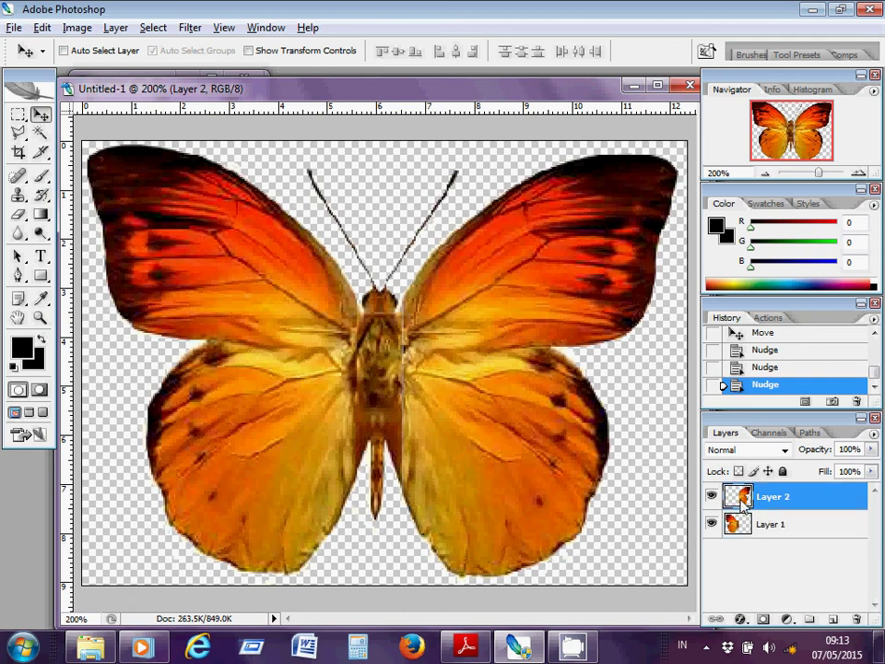
pyautogui.hotkey('alt', '[')
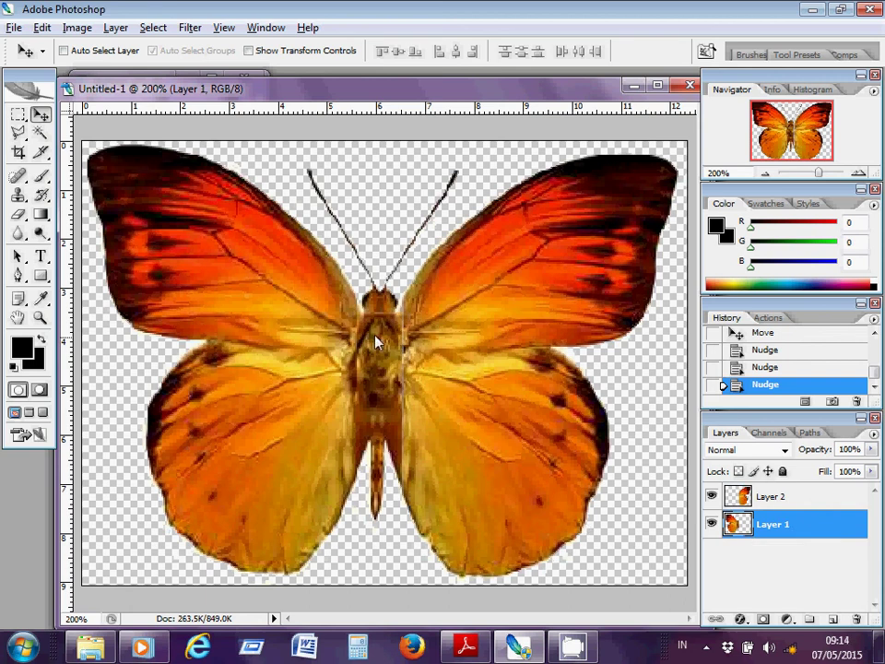
pyautogui.click(17, 132)
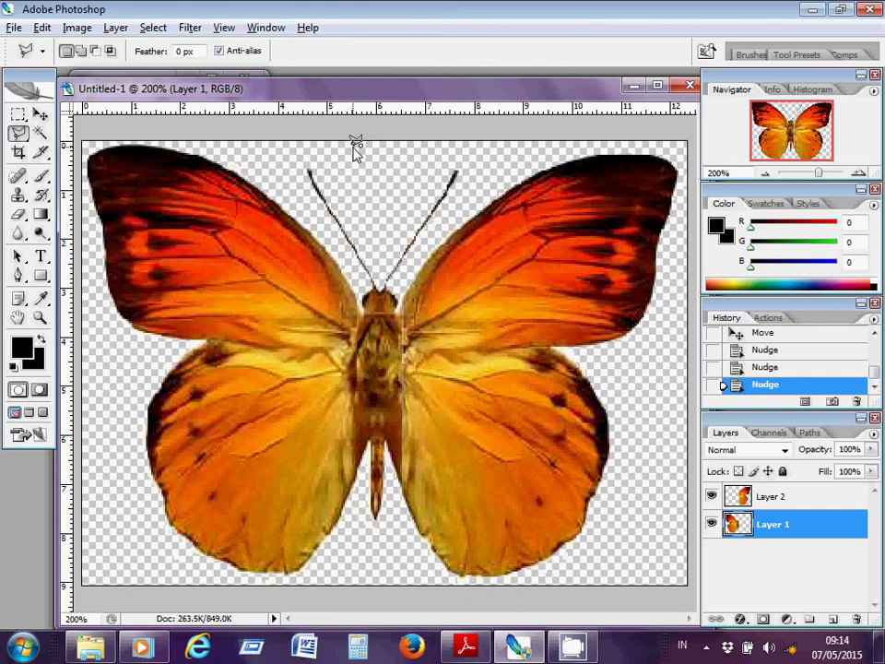
pyautogui.click(354, 144)
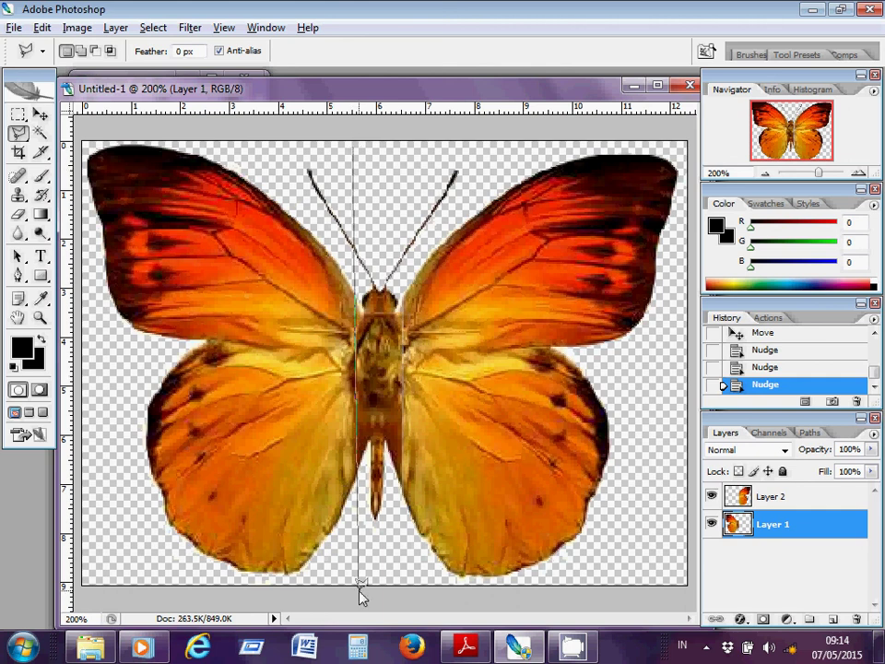
pyautogui.click(361, 584)
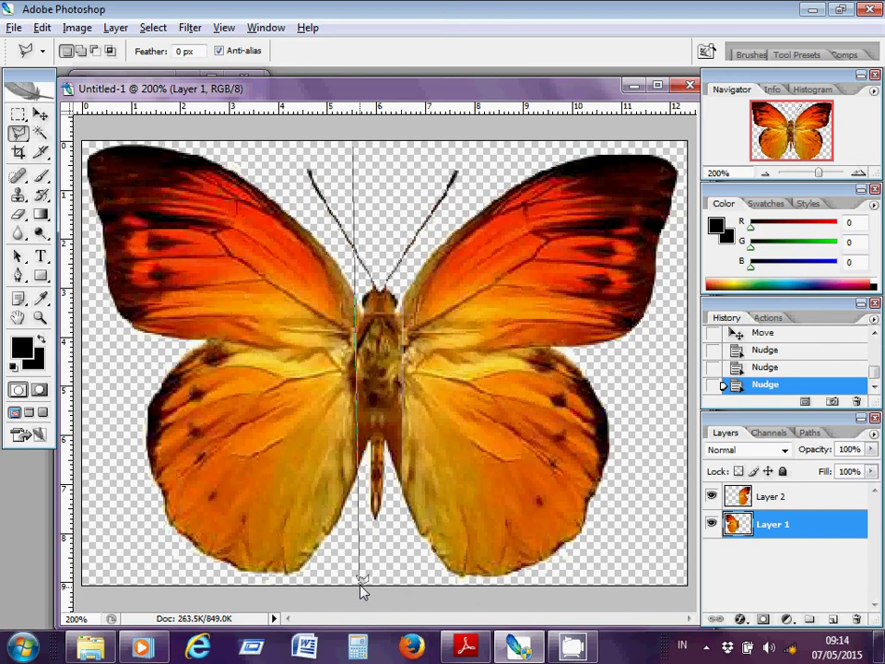
pyautogui.click(84, 581)
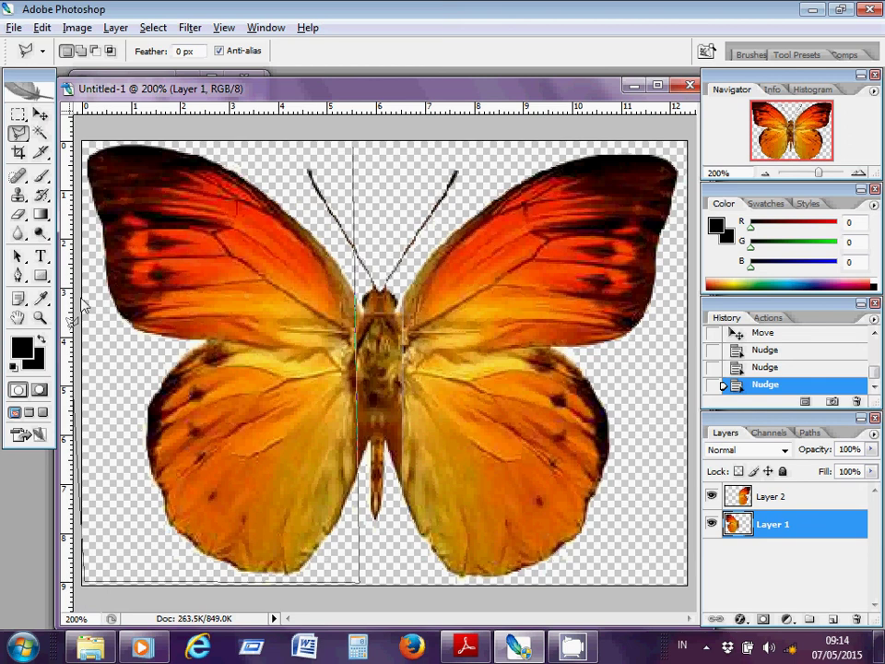
pyautogui.click(85, 143)
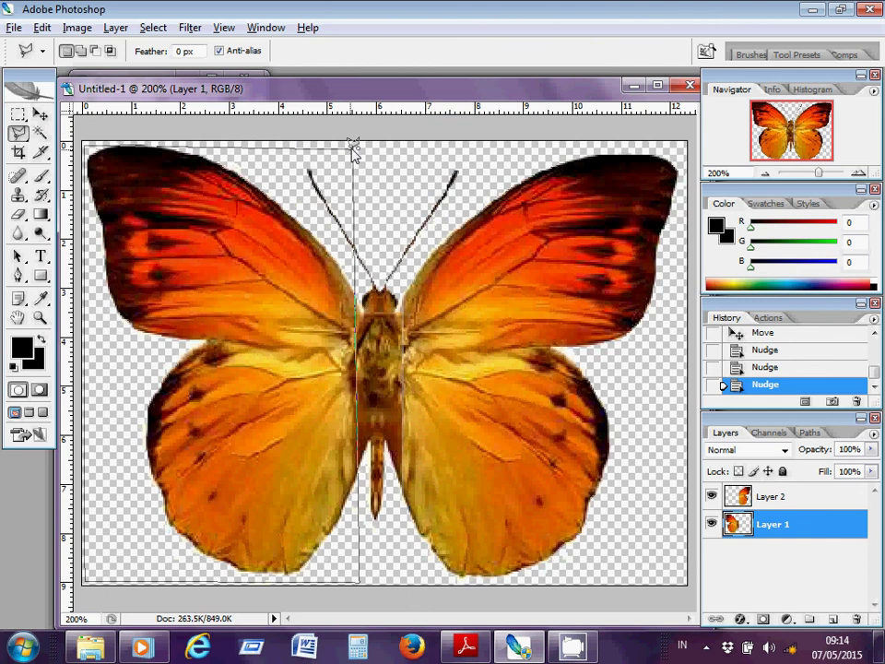
pyautogui.click(355, 146)
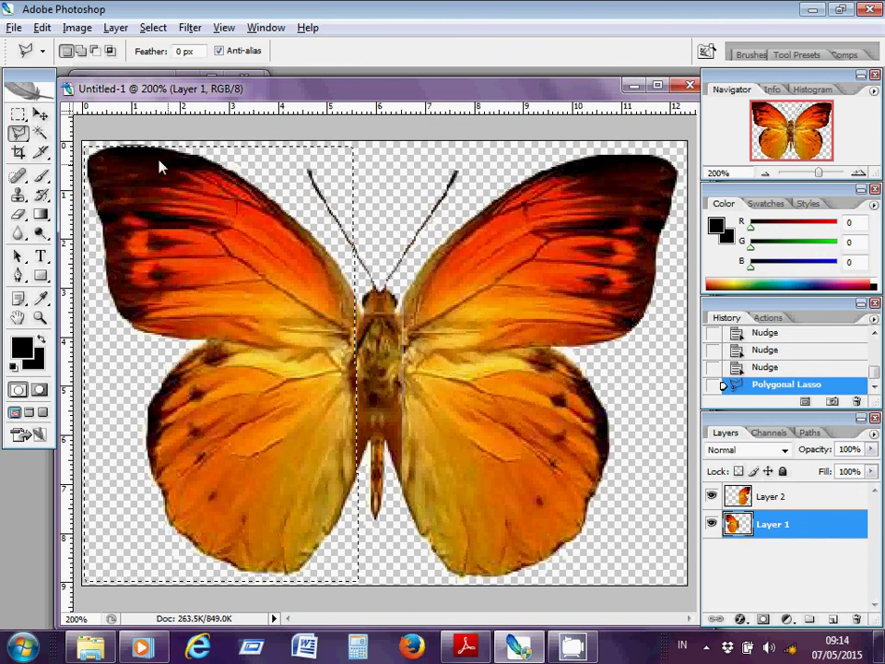
pyautogui.click(309, 171)
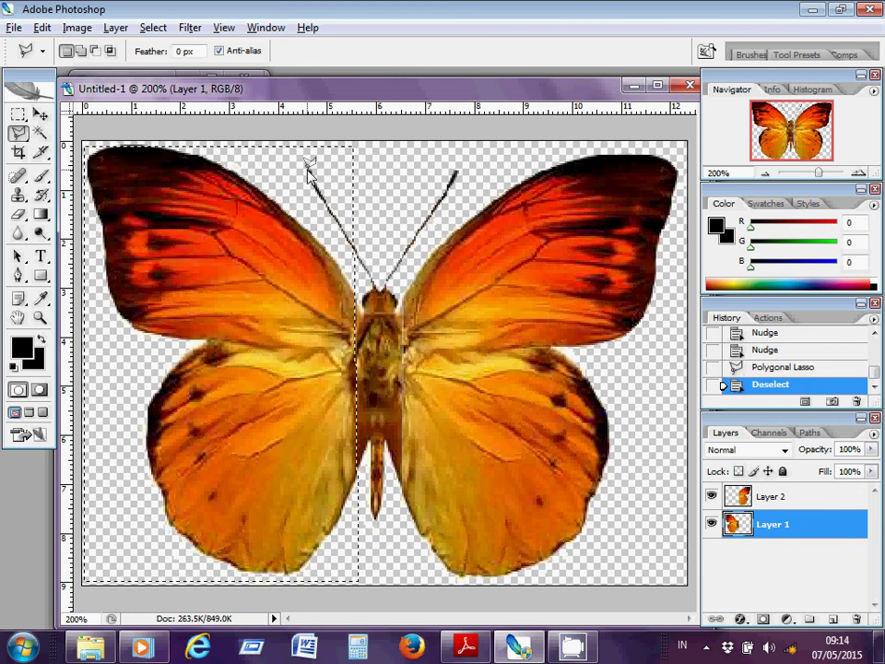
# Step: Outline the left wing pair along the body's left edge with the Polygonal Lasso and cut and paste it from Layer 1 onto its own layer
pyautogui.click(351, 145)
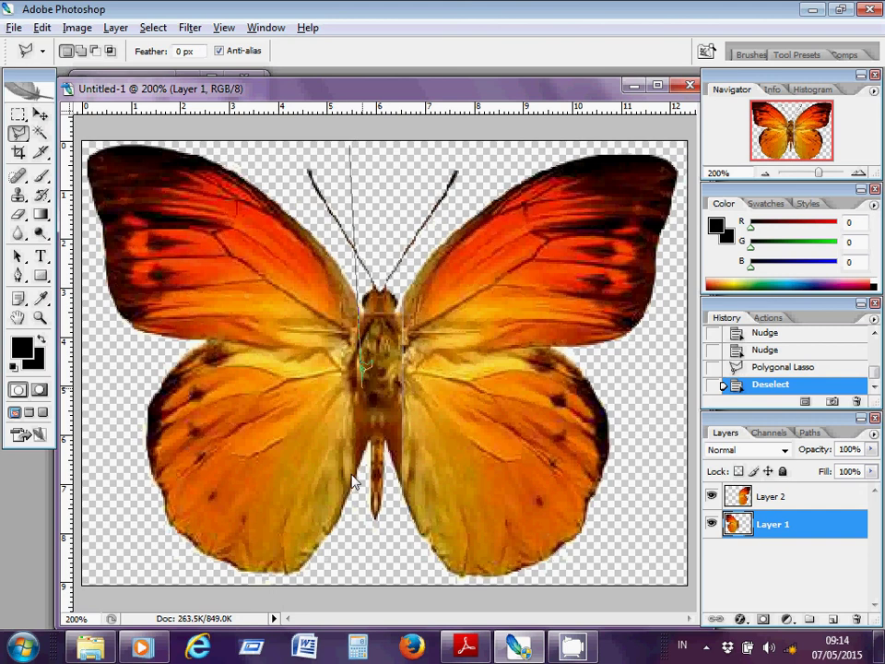
pyautogui.click(351, 580)
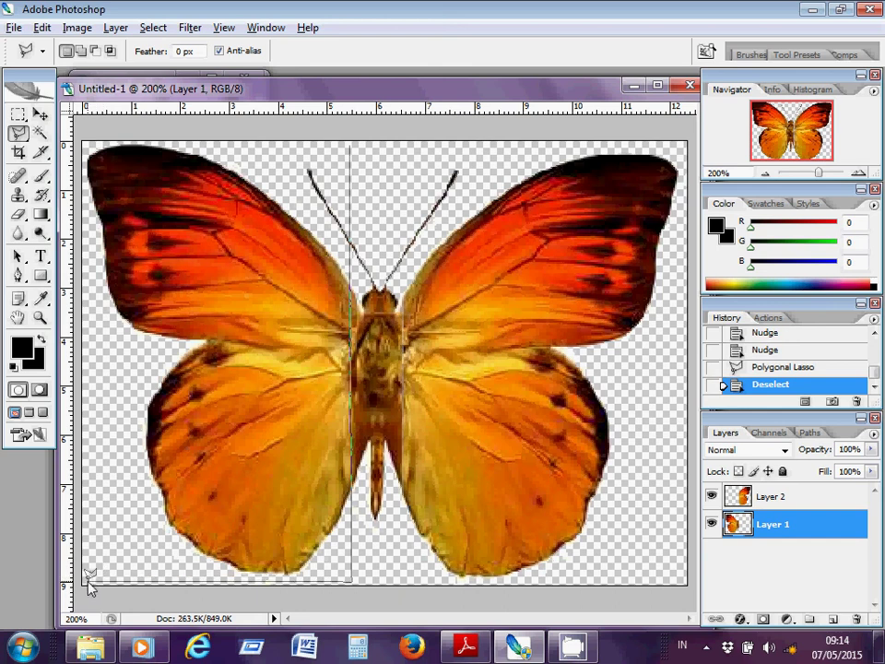
pyautogui.click(86, 143)
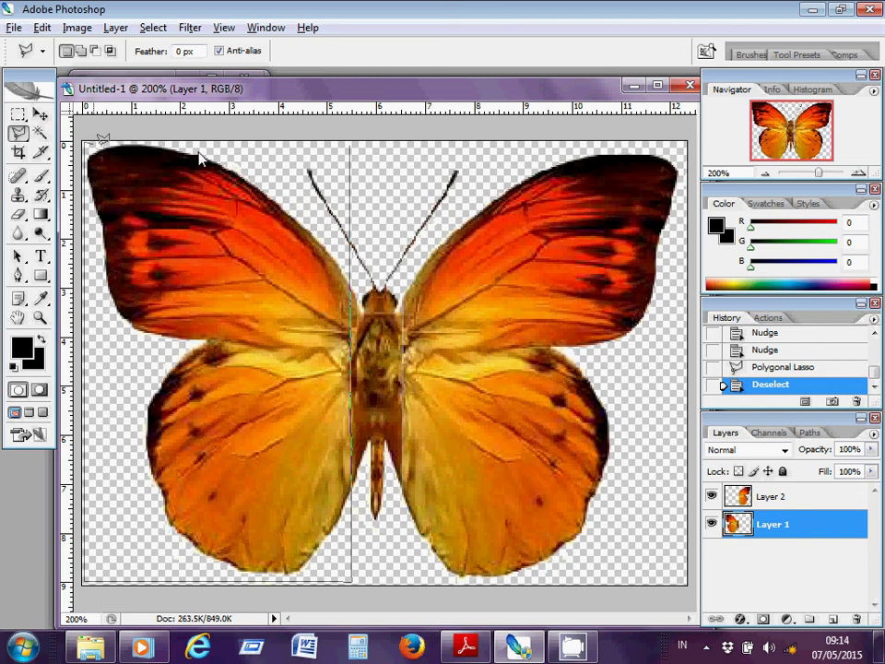
pyautogui.doubleClick(352, 142)
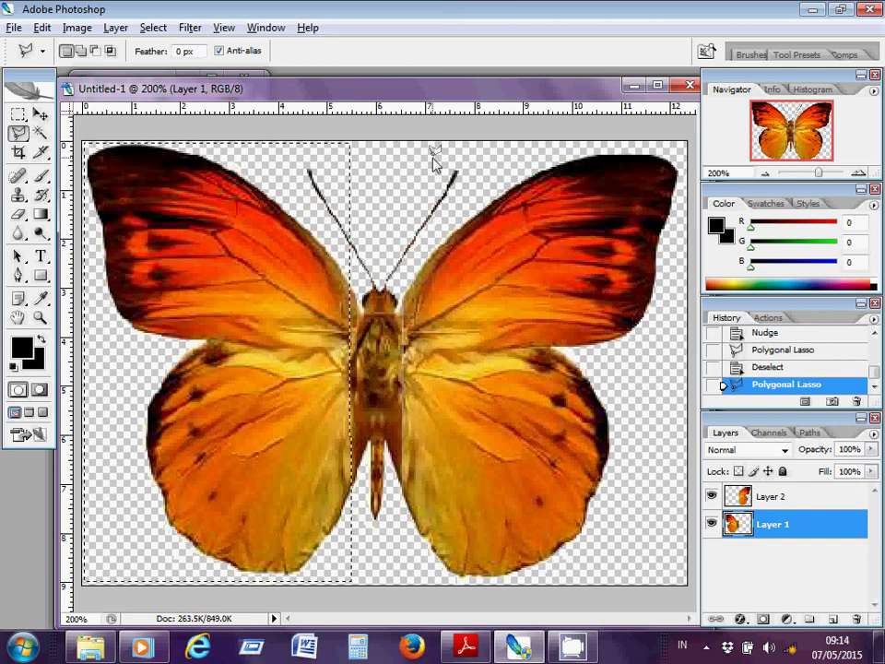
pyautogui.click(41, 28)
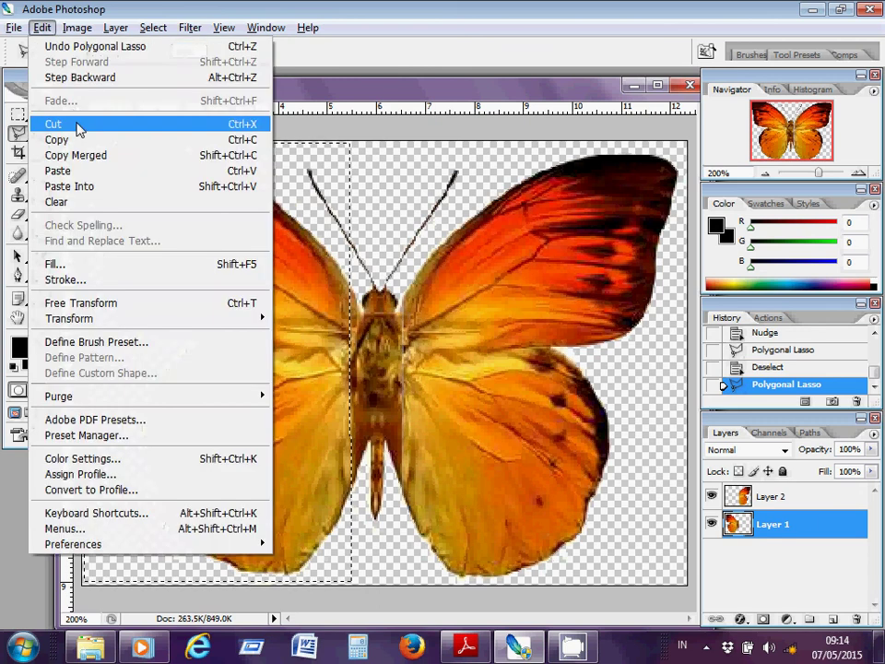
pyautogui.click(78, 125)
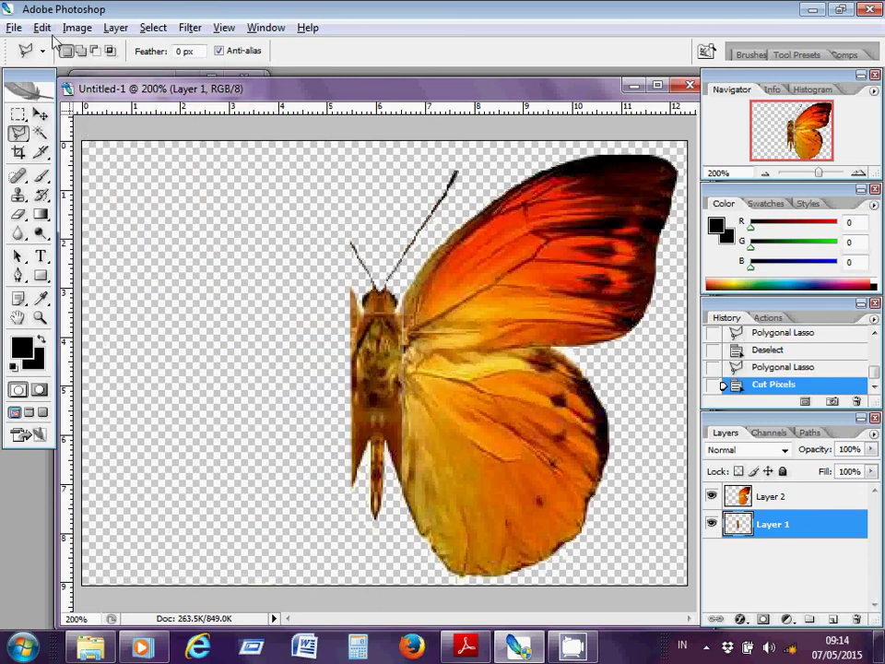
pyautogui.click(42, 28)
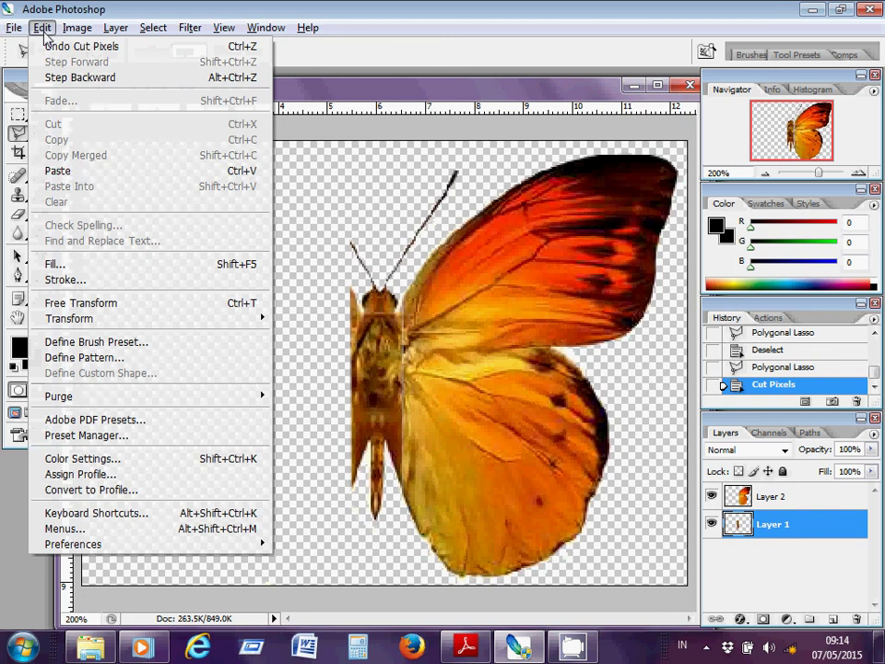
pyautogui.click(81, 171)
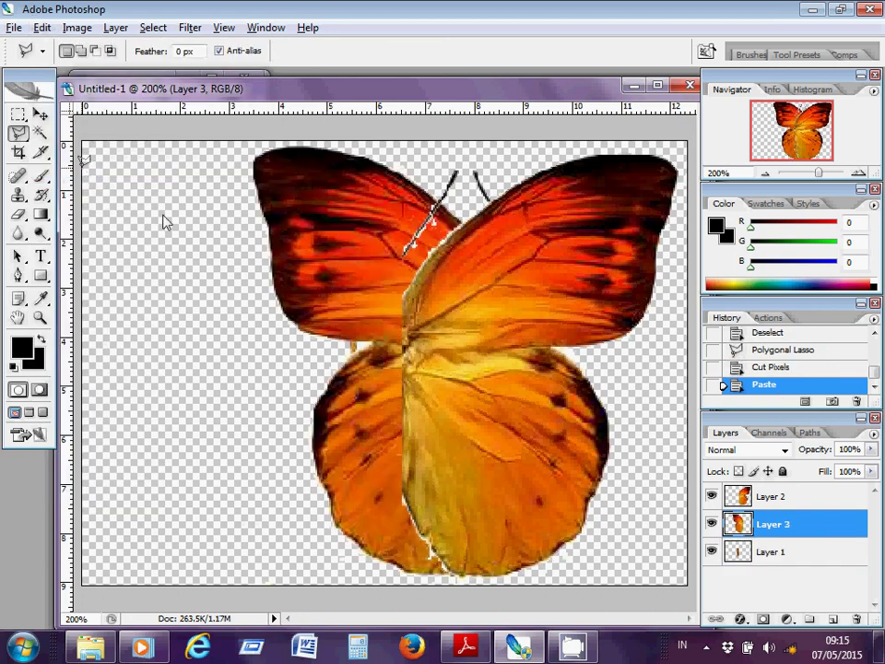
# Step: Move the pasted left wings back to their original place and nudge them until their cut edge meets the body
pyautogui.click(40, 113)
pyautogui.moveTo(315, 224); pyautogui.dragTo(150, 220)
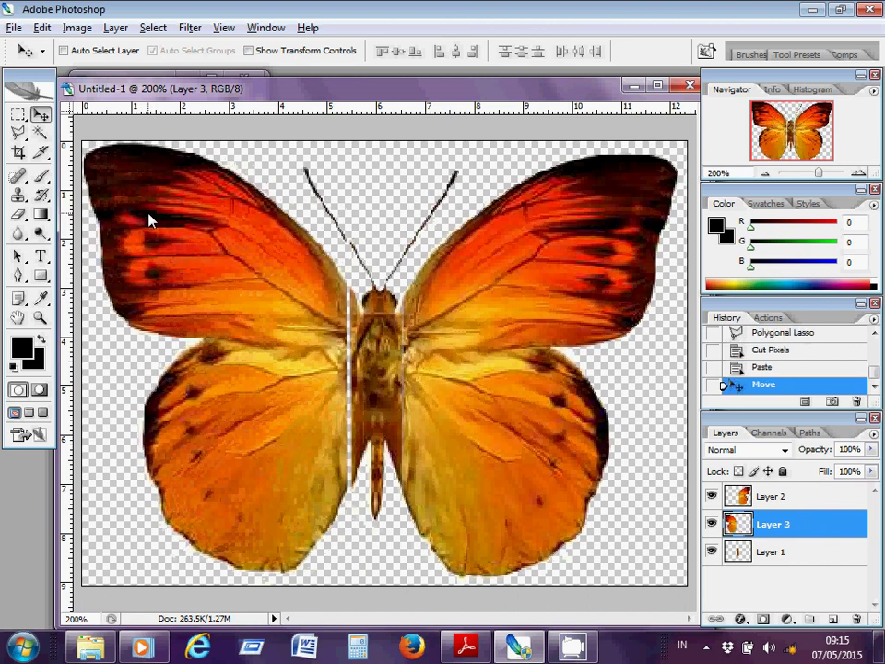
pyautogui.press('Right')
pyautogui.press('Right')
pyautogui.press('Right')
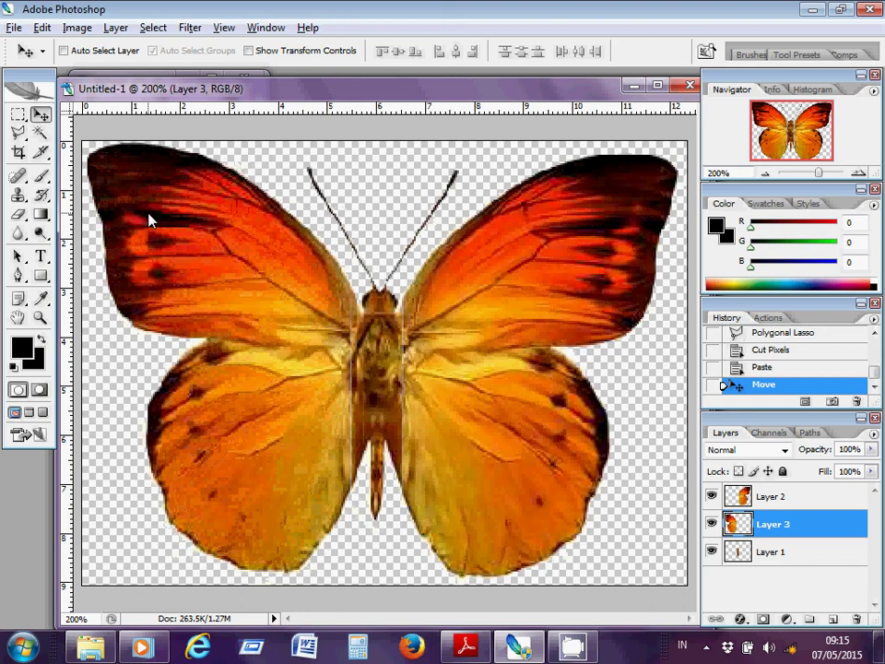
pyautogui.press('Right')
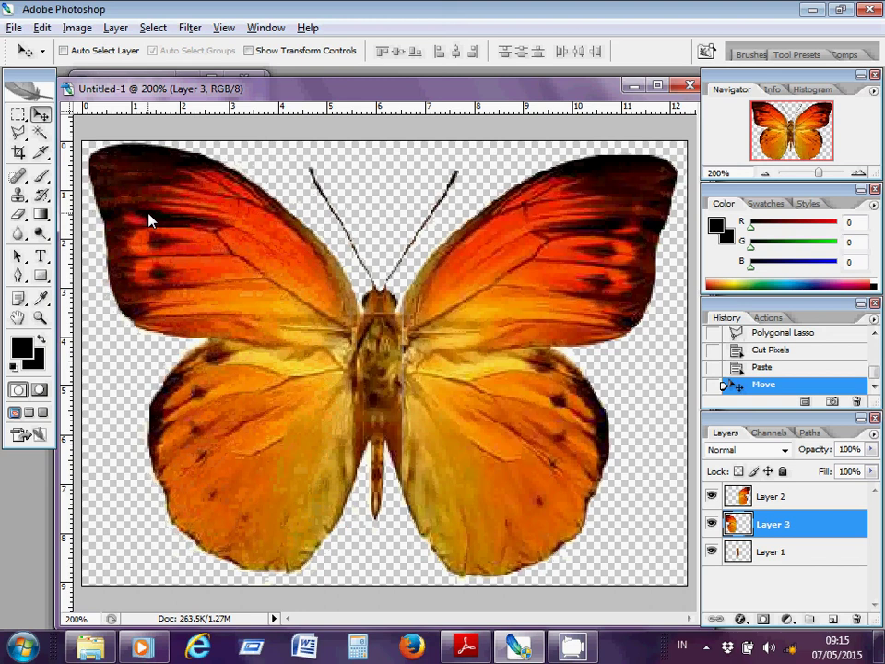
pyautogui.press('Left')
pyautogui.press('Left')
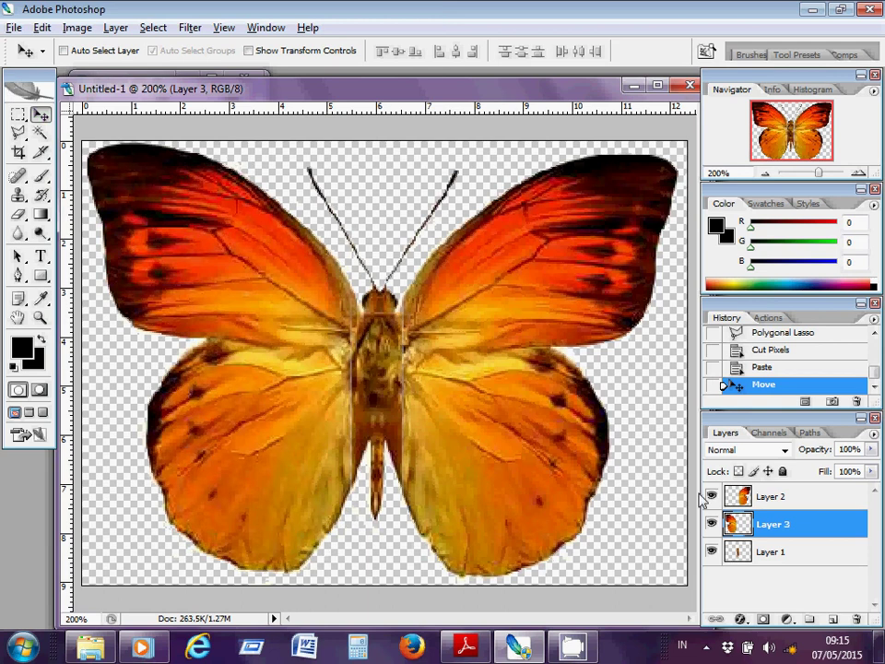
# Step: Rename Layer 1, which holds the body, as Badan
pyautogui.click(744, 555)
pyautogui.click(745, 531)
pyautogui.doubleClick(775, 553)
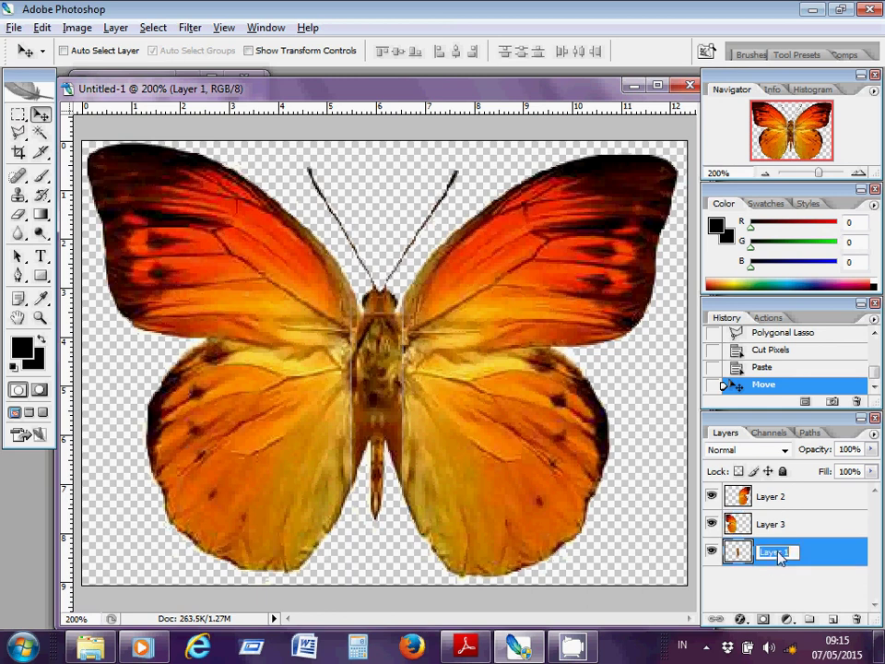
pyautogui.write('Badan')
pyautogui.press('Return')
# Step: Rename Layer 3, which holds the left wings, as Sayap Kiri 1
pyautogui.doubleClick(772, 525)
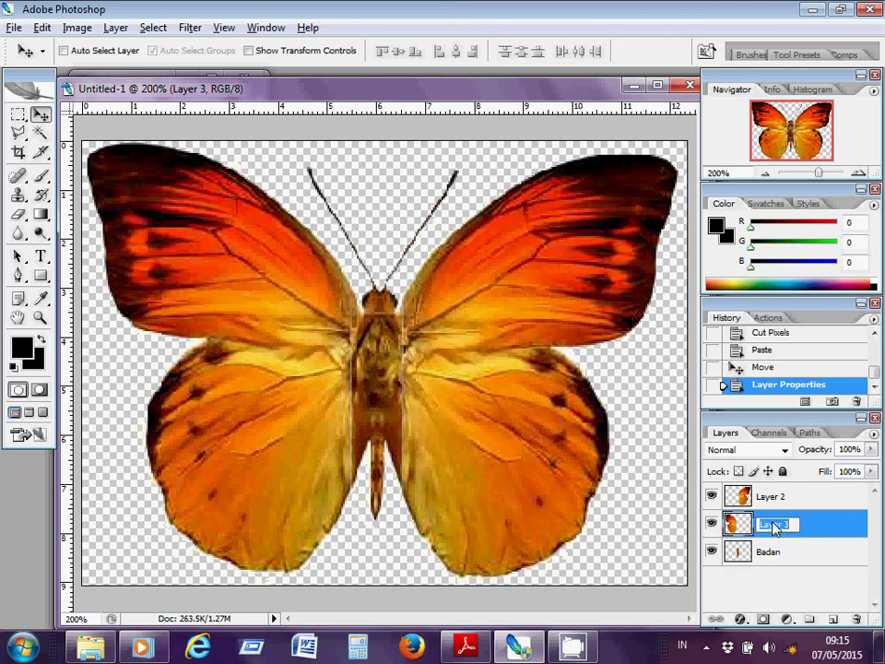
pyautogui.write('Sayap Kir')
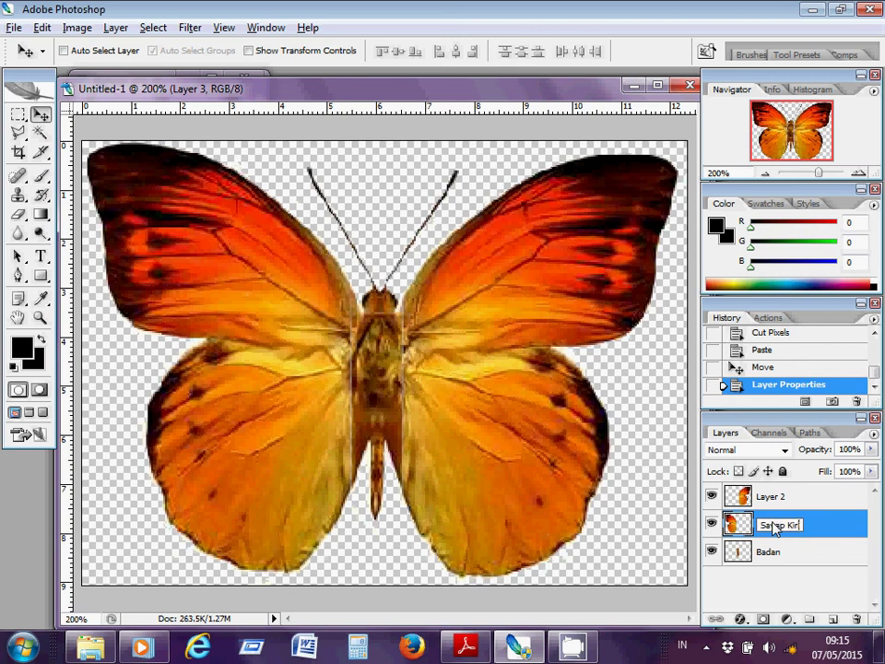
pyautogui.write('i 1')
# Step: Rename Layer 2, which holds the right wings, as Sayap Kanan 1, and make the Sayap Kiri 1 layer active
pyautogui.click(773, 500)
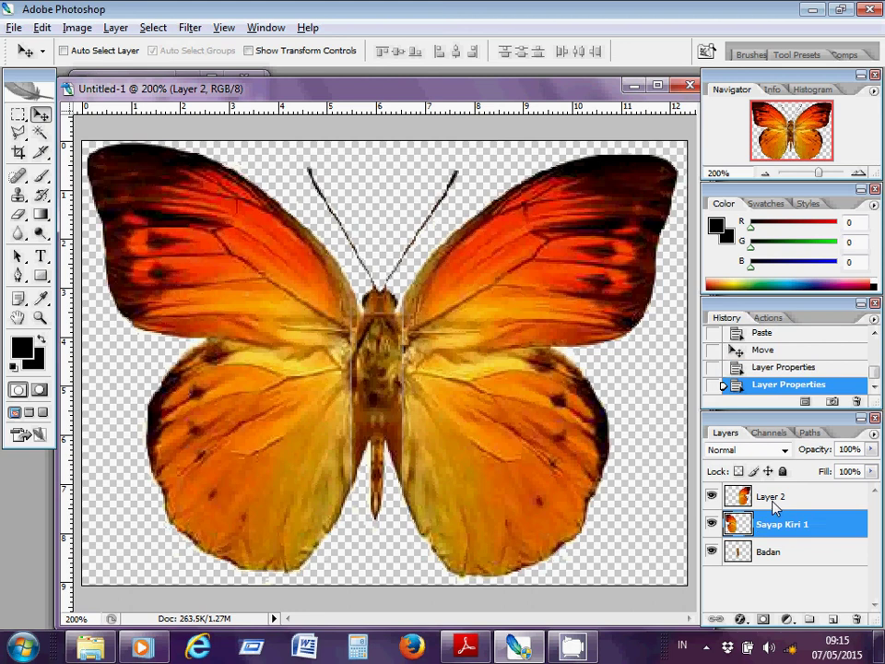
pyautogui.doubleClick(772, 498)
pyautogui.write('Sayap Kanan')
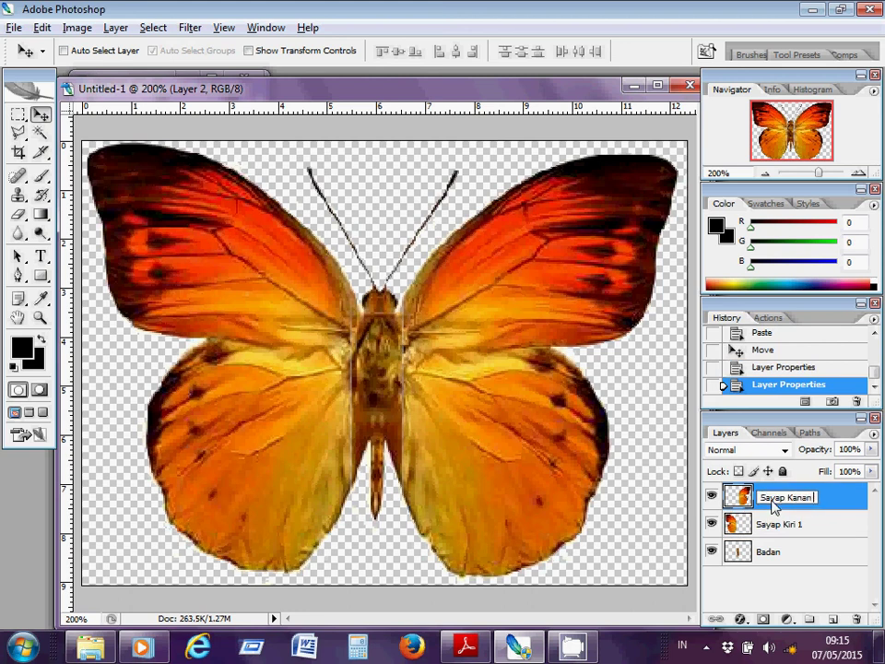
pyautogui.write(' 1')
pyautogui.press('Return')
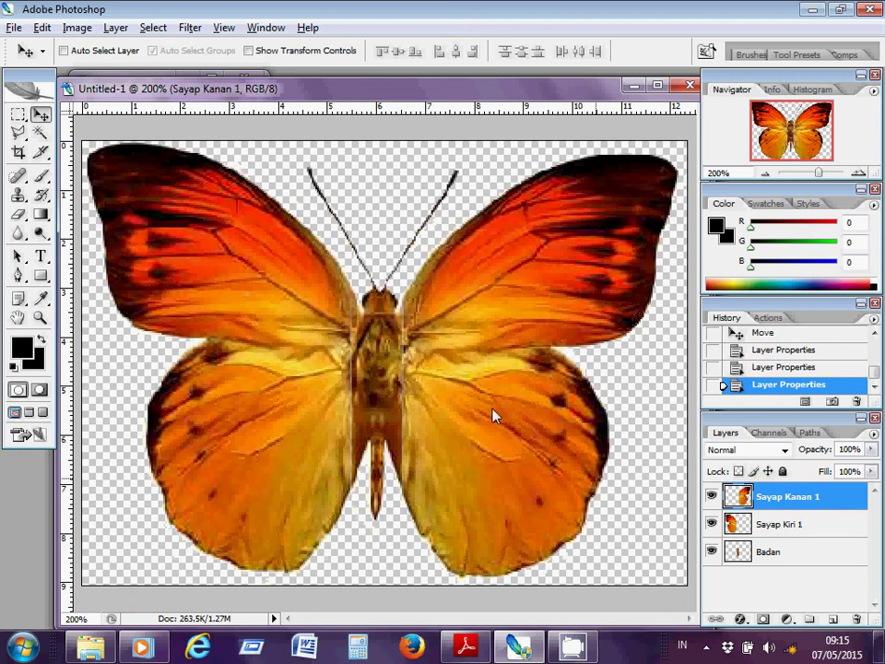
pyautogui.click(799, 531)
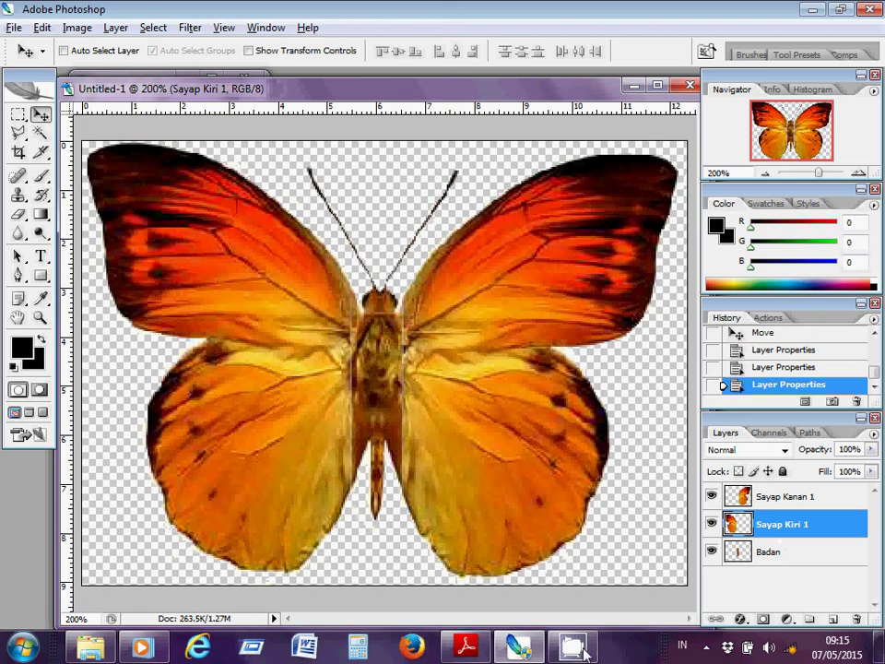
pyautogui.click(706, 650)
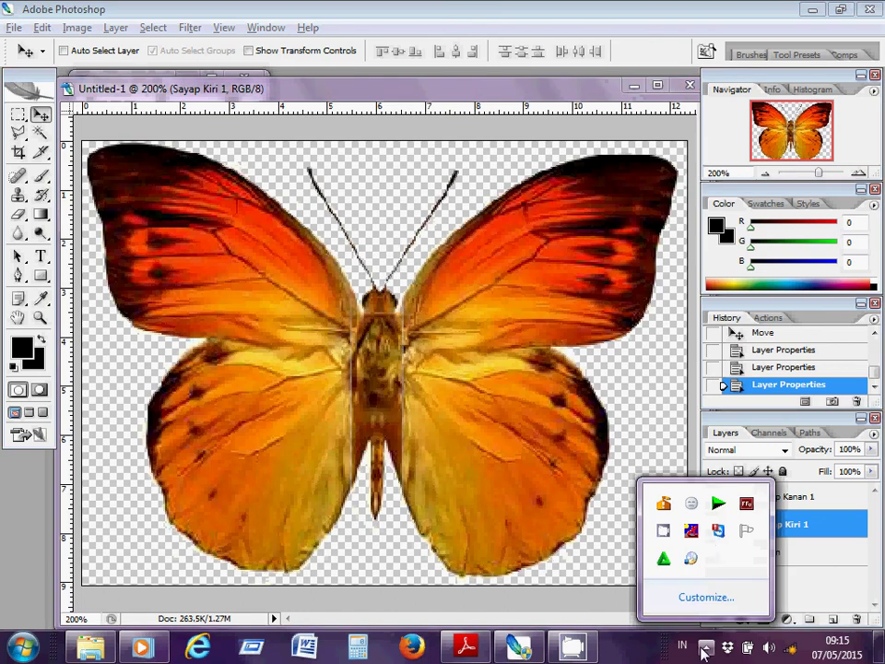
pyautogui.click(665, 531)
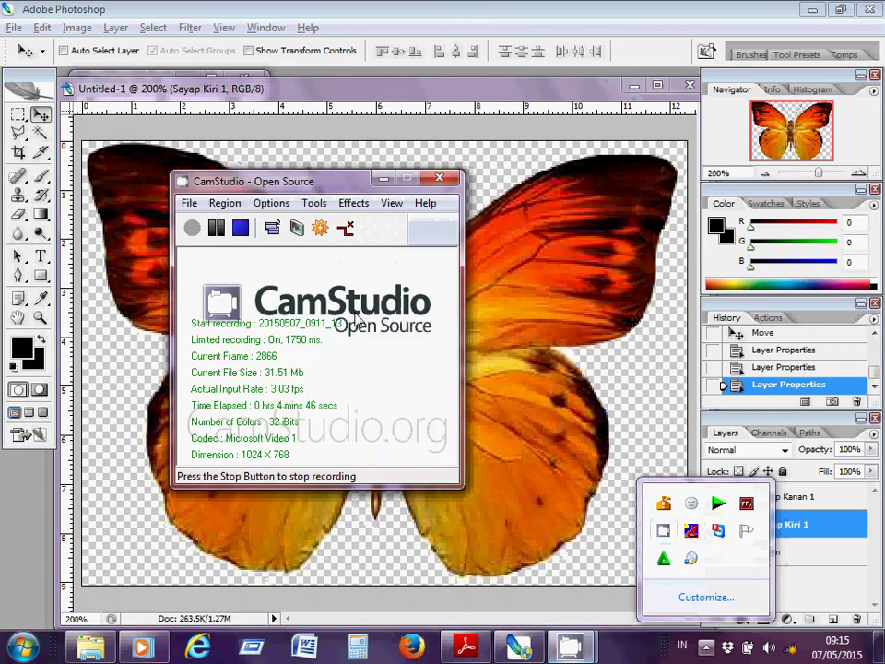